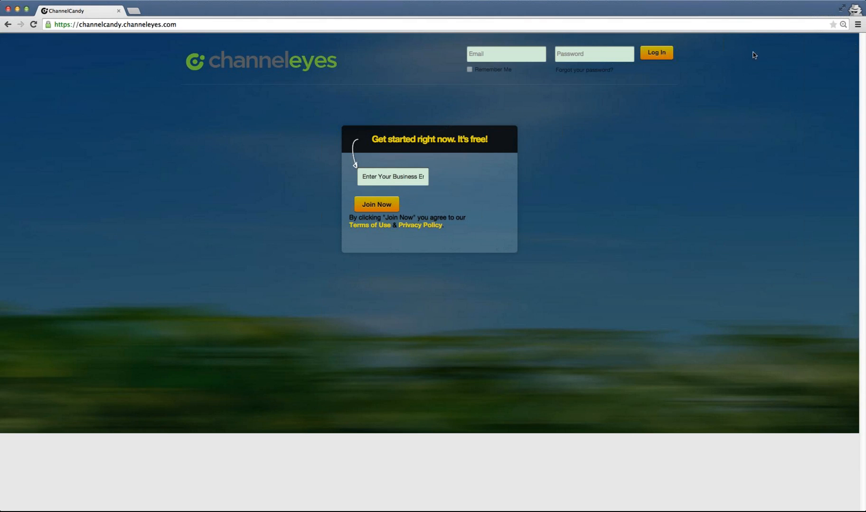
- Log in to the ChannelCandy account using the saved email and password
key(super+backslash)
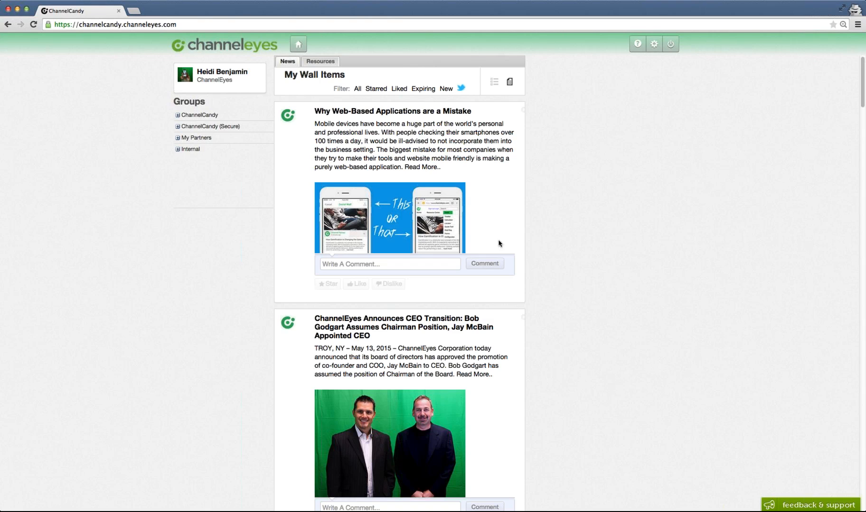
- Scroll through the news items on the wall to review the posted articles
scroll(564, 262, down, 5)
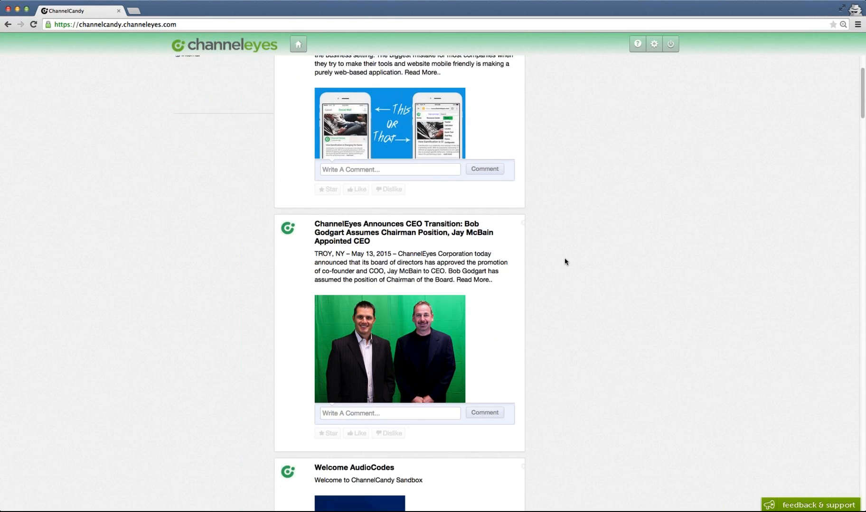
scroll(564, 261, down, 2)
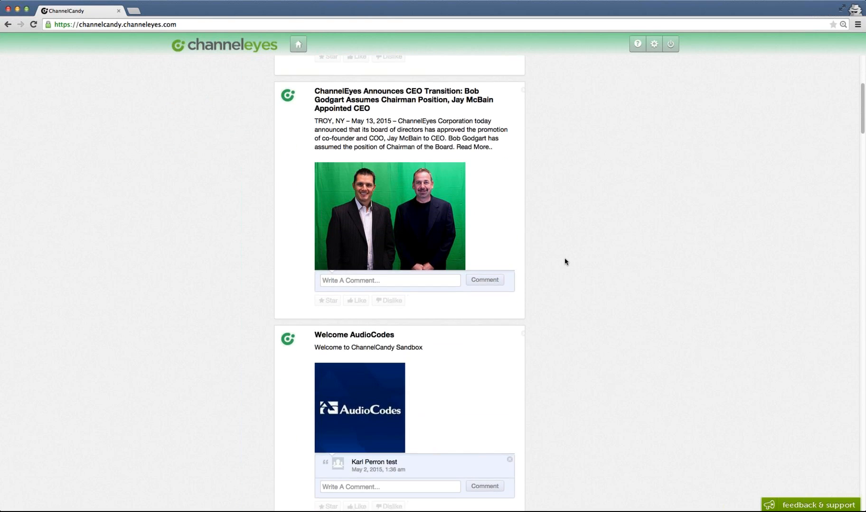
scroll(564, 261, down, 3)
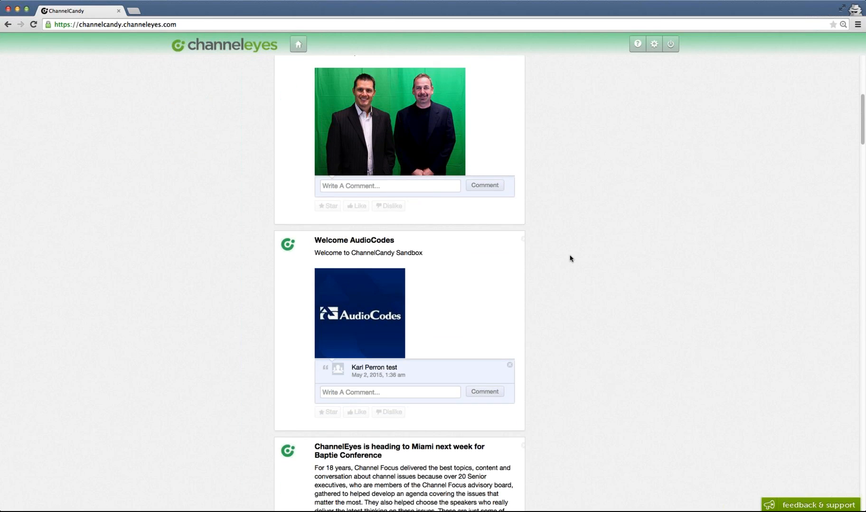
scroll(570, 259, down, 5)
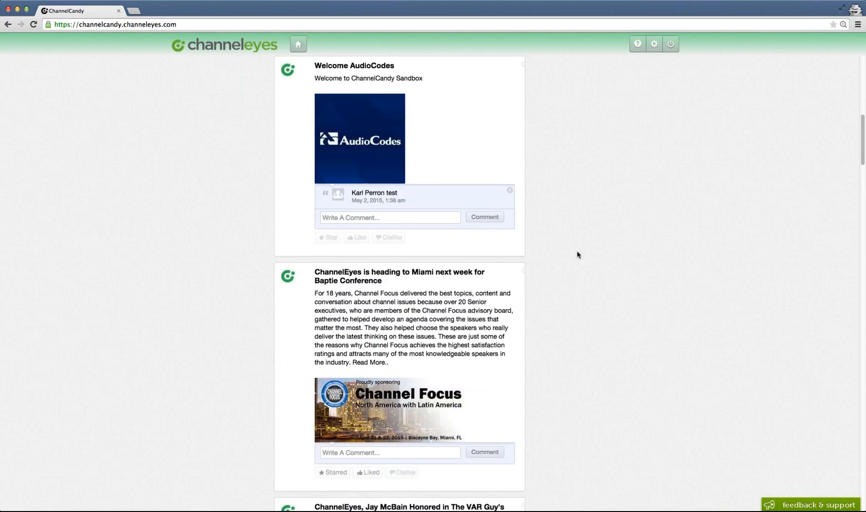
scroll(576, 254, up, 1)
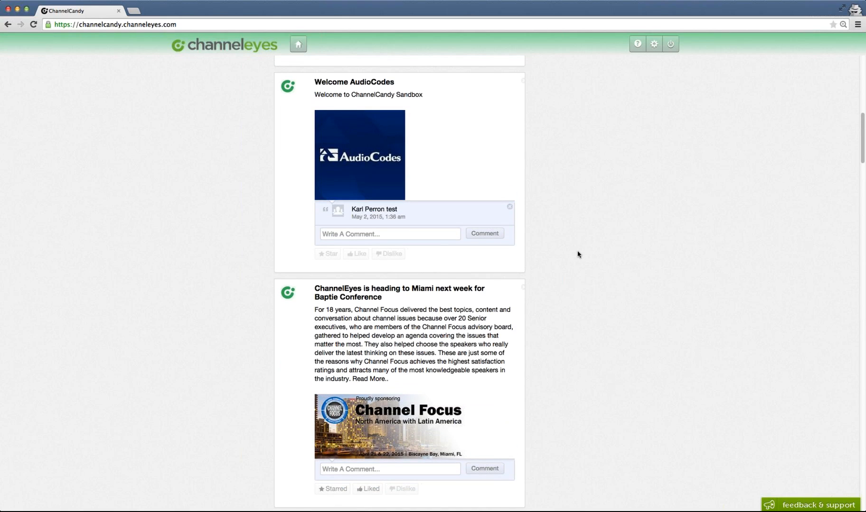
scroll(577, 254, up, 10)
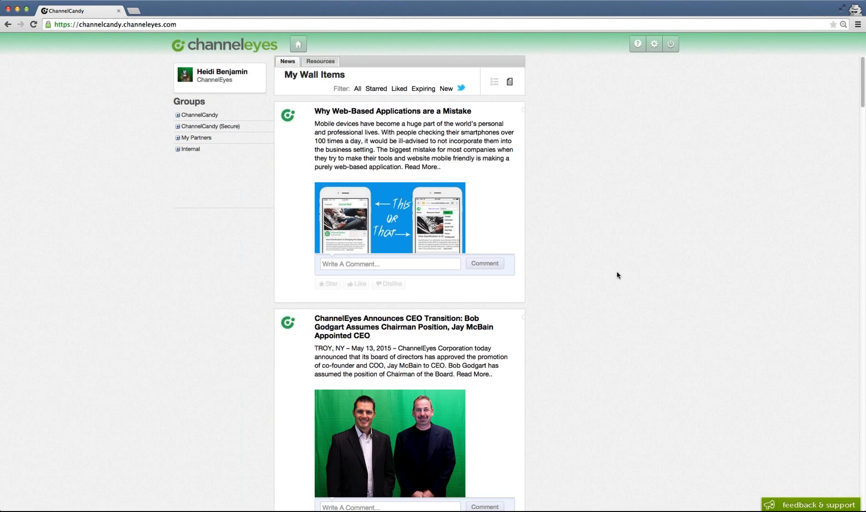
- Open the admin settings and look over the organization information and the admin menu sections
click(654, 44)
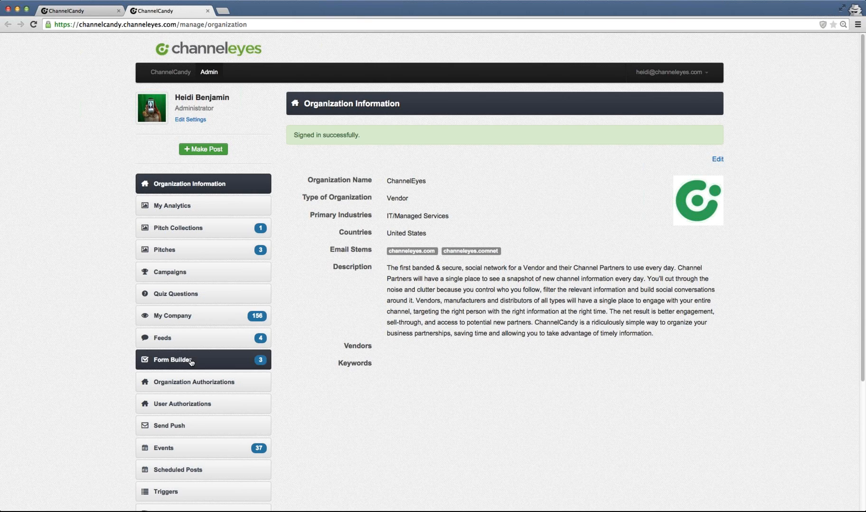
scroll(192, 361, down, 1)
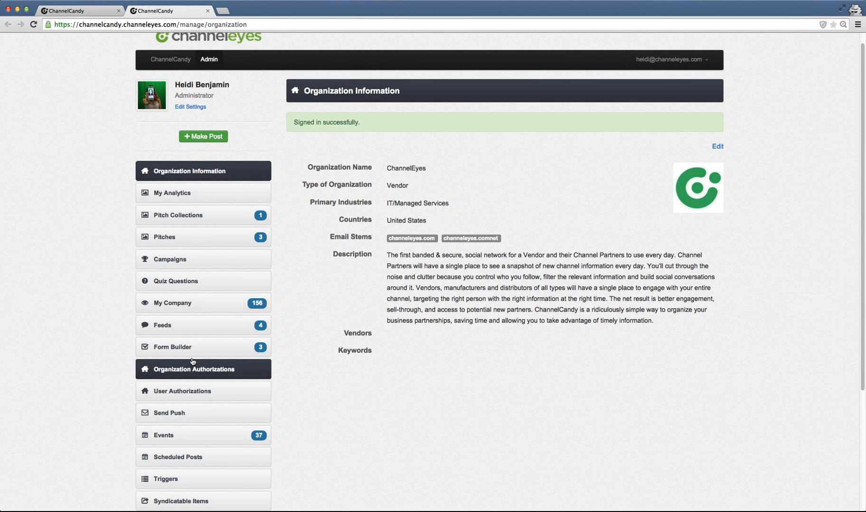
scroll(193, 361, down, 3)
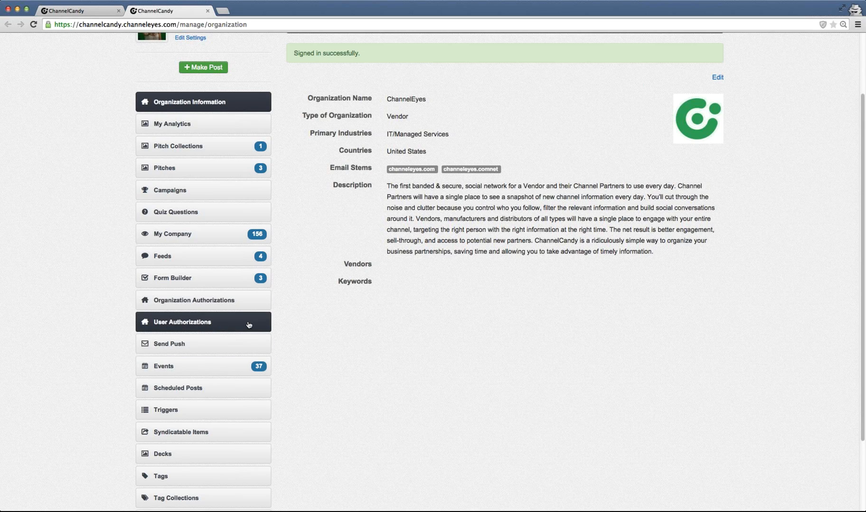
scroll(249, 325, down, 1)
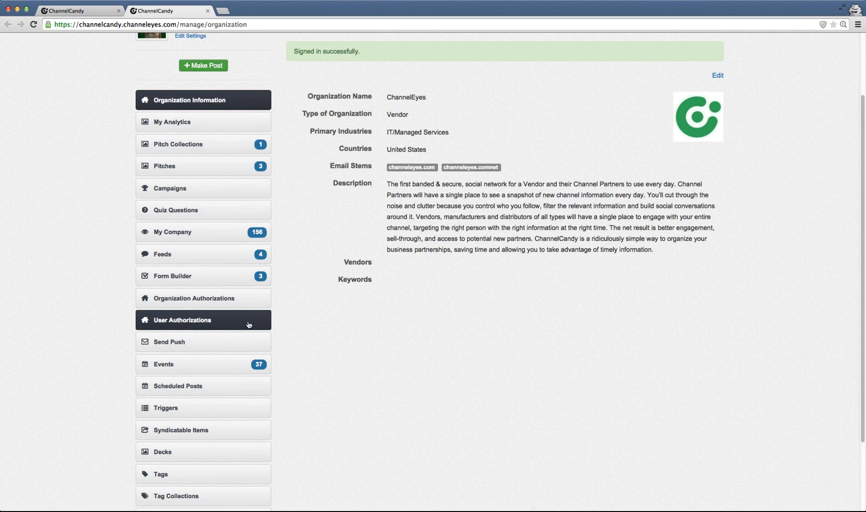
scroll(248, 325, down, 3)
scroll(361, 331, up, 1)
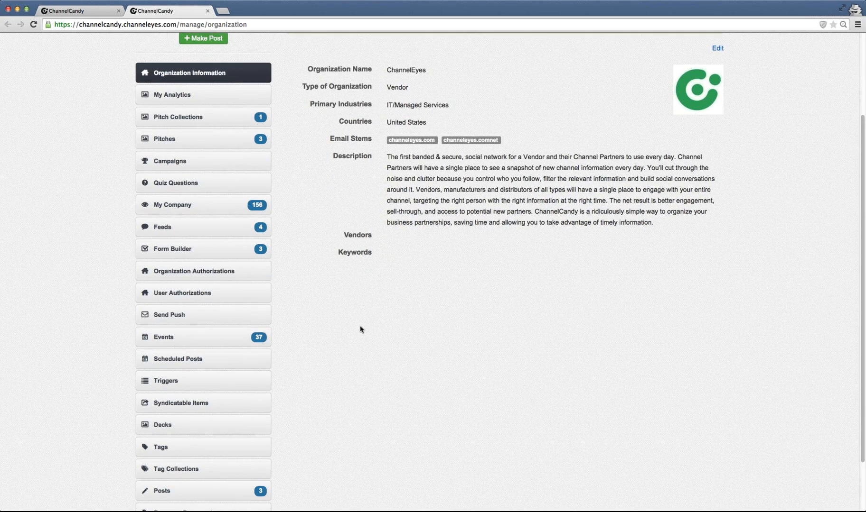
scroll(351, 329, up, 2)
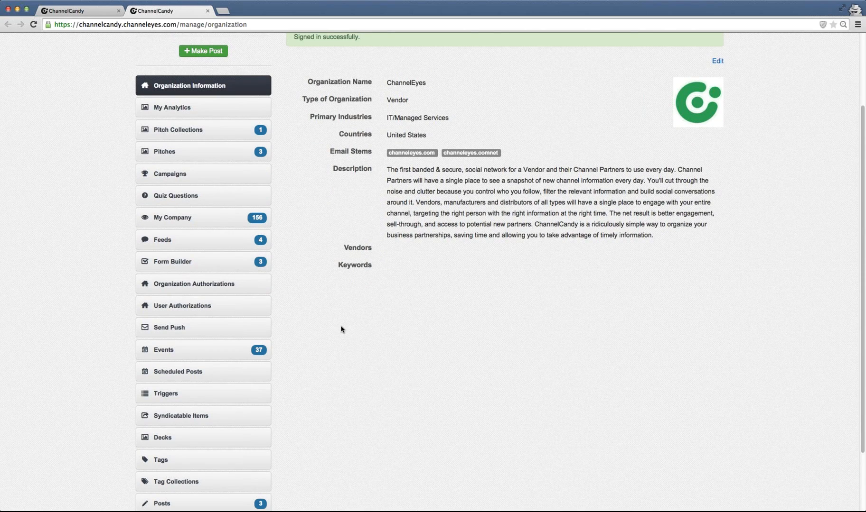
scroll(340, 330, down, 1)
scroll(341, 329, down, 1)
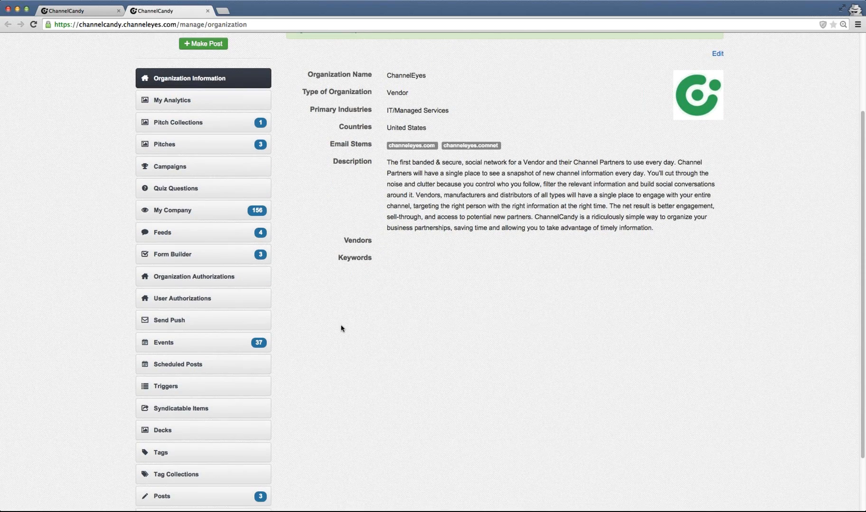
scroll(341, 328, down, 3)
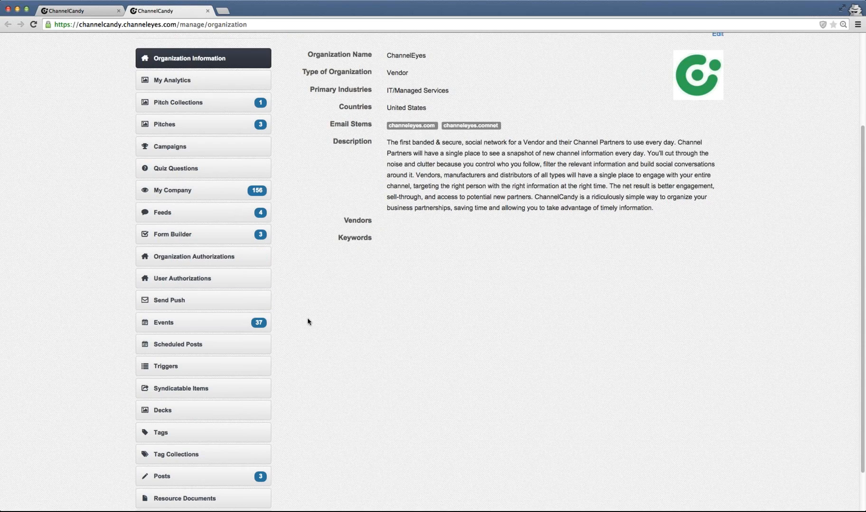
scroll(375, 388, down, 1)
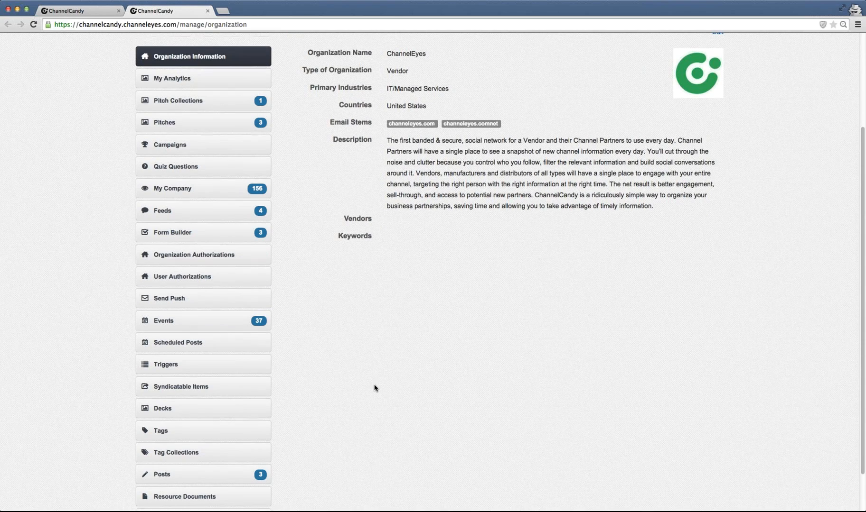
scroll(375, 388, down, 2)
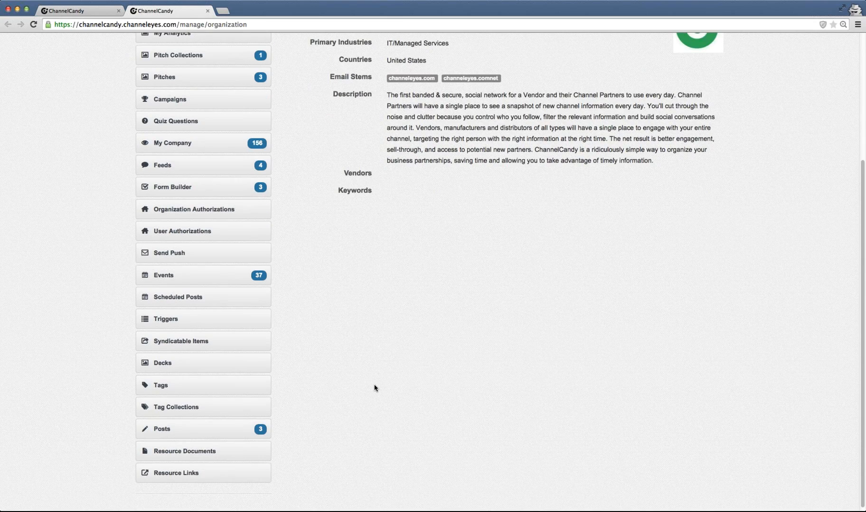
scroll(374, 388, down, 1)
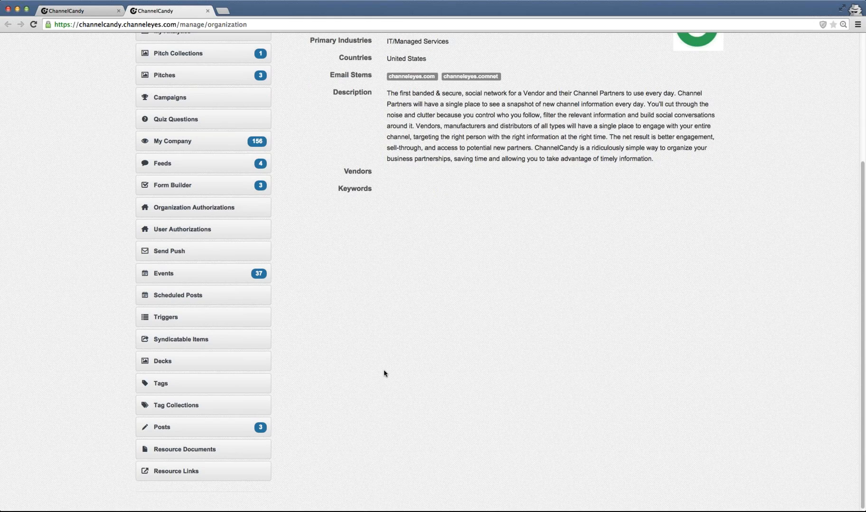
scroll(384, 374, up, 3)
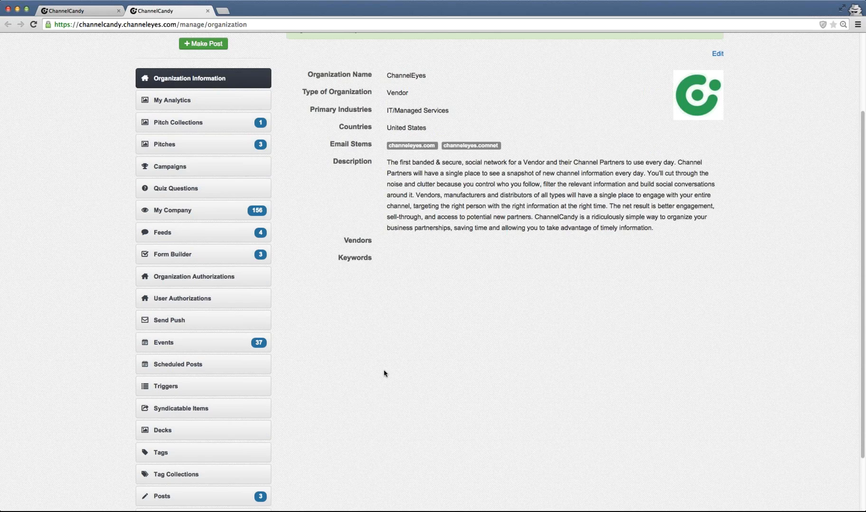
scroll(383, 374, up, 2)
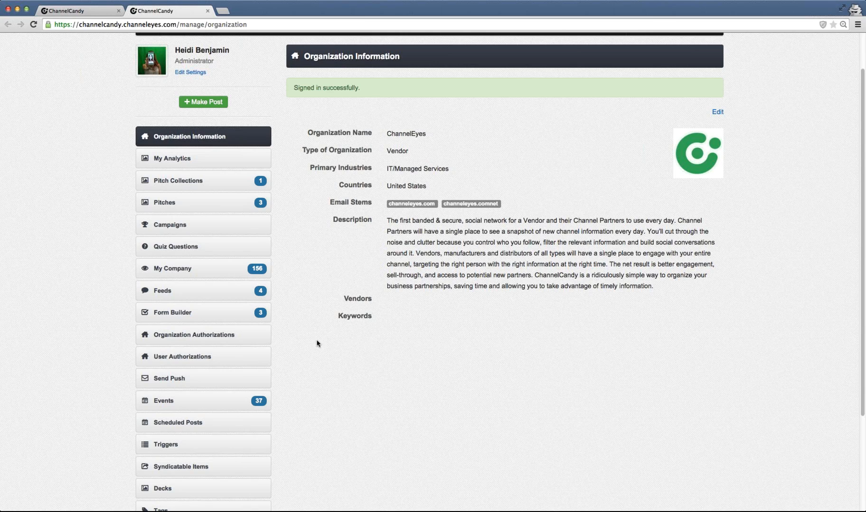
scroll(320, 343, down, 1)
scroll(320, 342, down, 1)
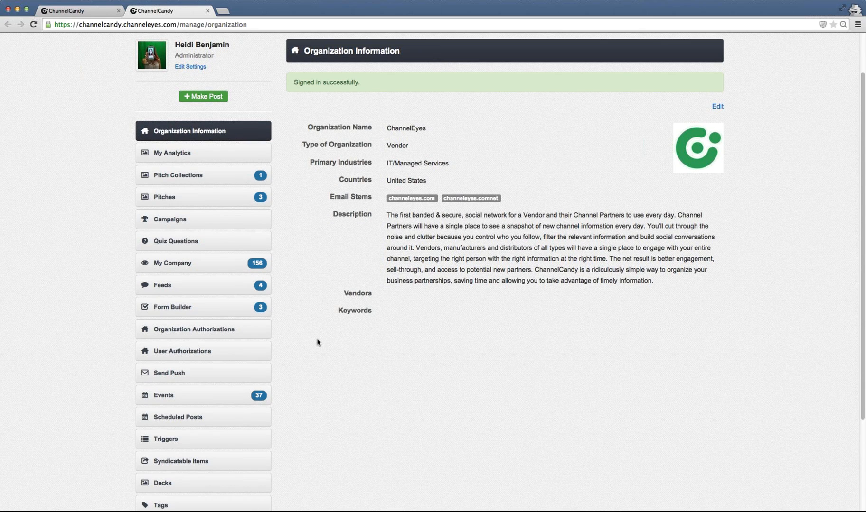
scroll(317, 342, down, 1)
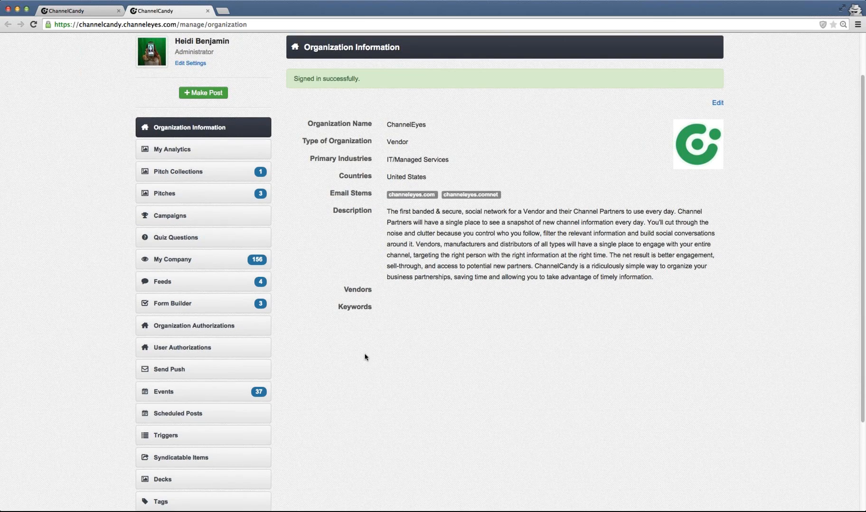
scroll(365, 357, down, 1)
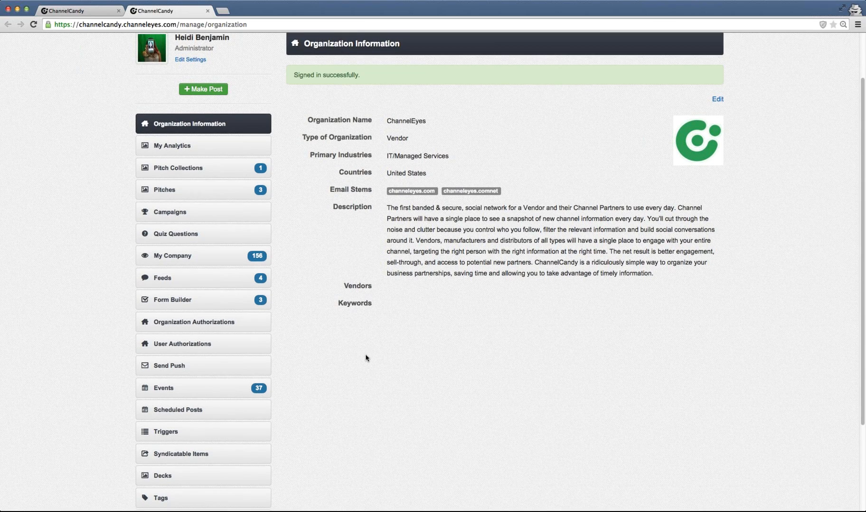
scroll(366, 358, down, 2)
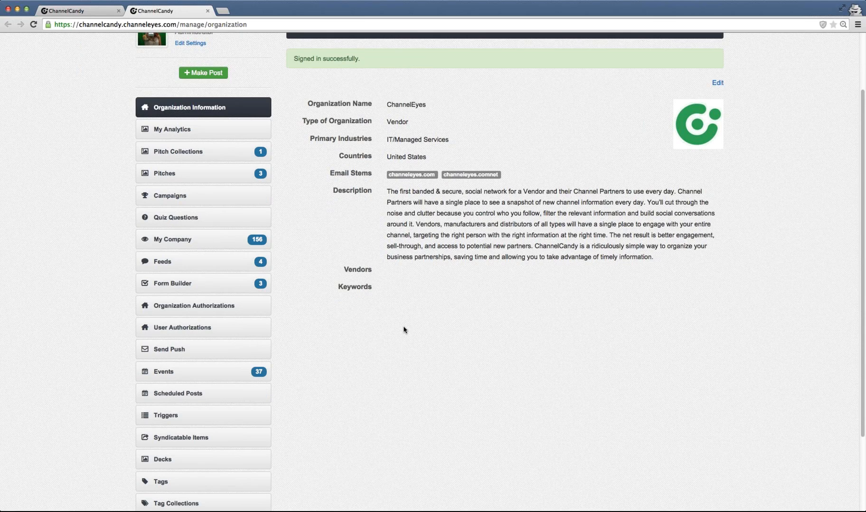
scroll(383, 339, down, 1)
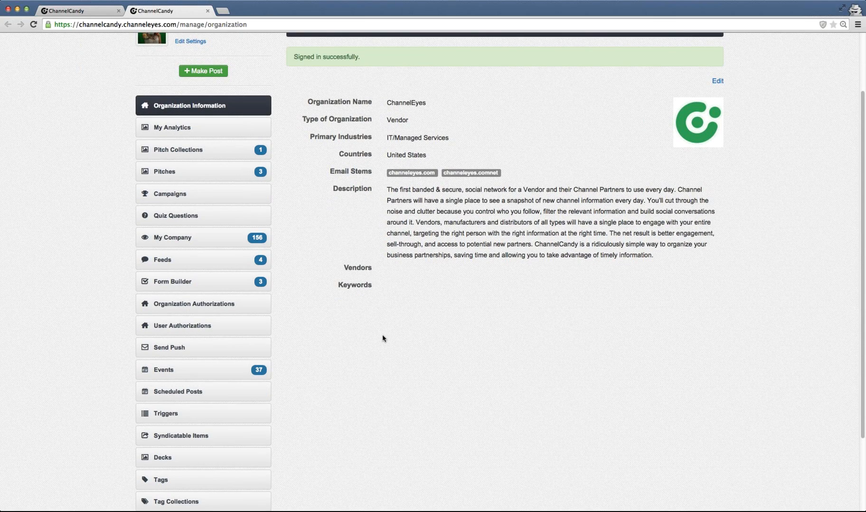
scroll(383, 338, down, 1)
scroll(382, 338, up, 3)
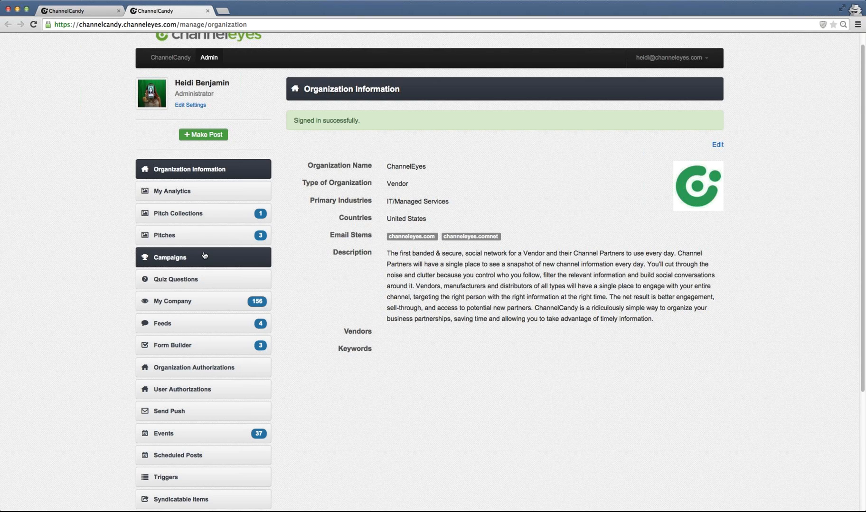
scroll(204, 255, down, 1)
scroll(205, 255, down, 3)
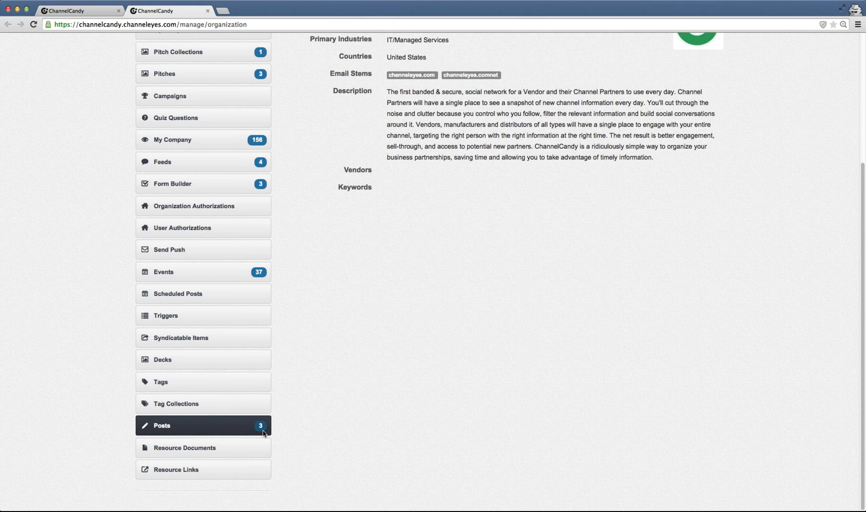
- Open the Posts section to review the Manage Articles list and compare it with the wall in the other tab
click(225, 429)
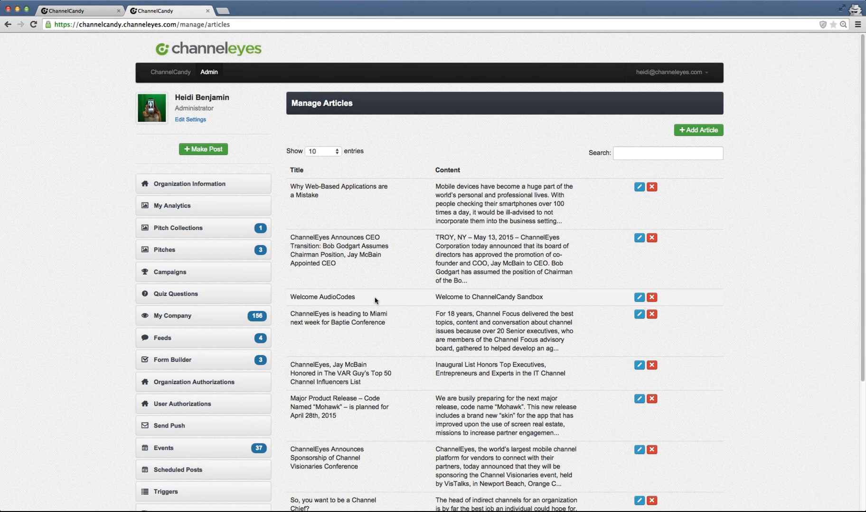
scroll(375, 300, down, 1)
scroll(363, 307, down, 5)
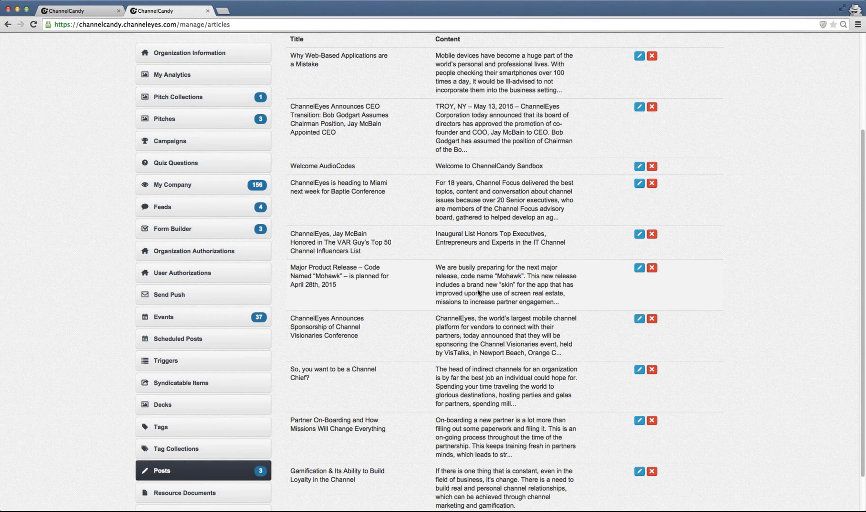
scroll(478, 290, up, 3)
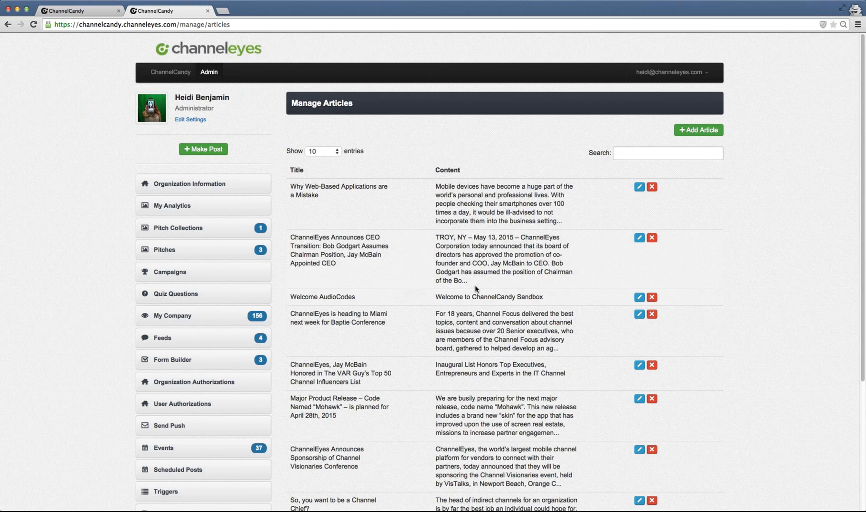
scroll(469, 322, down, 1)
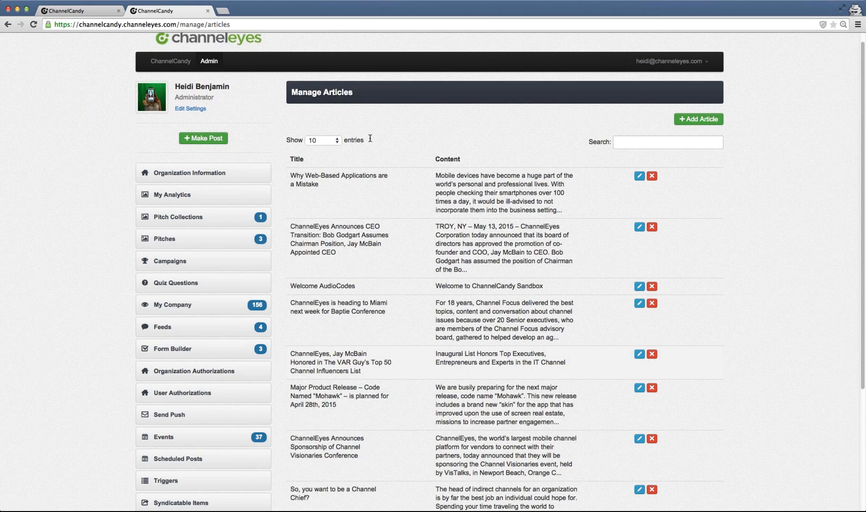
scroll(370, 138, down, 1)
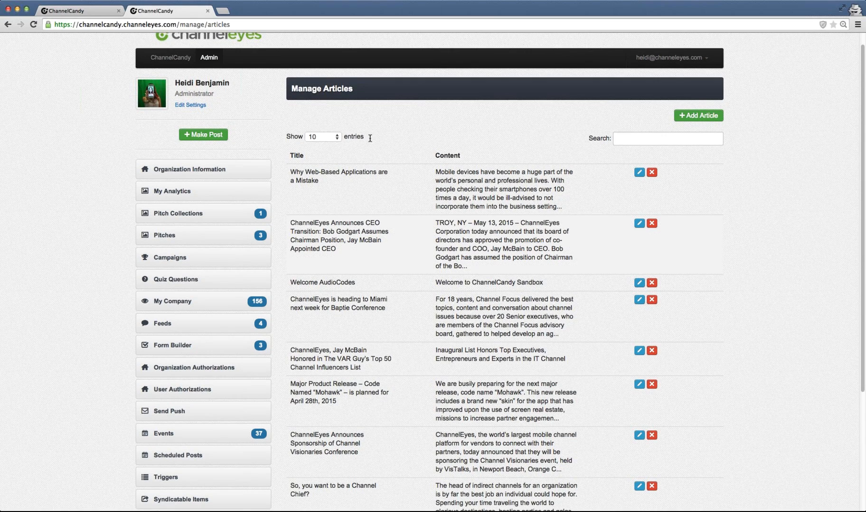
scroll(369, 138, down, 1)
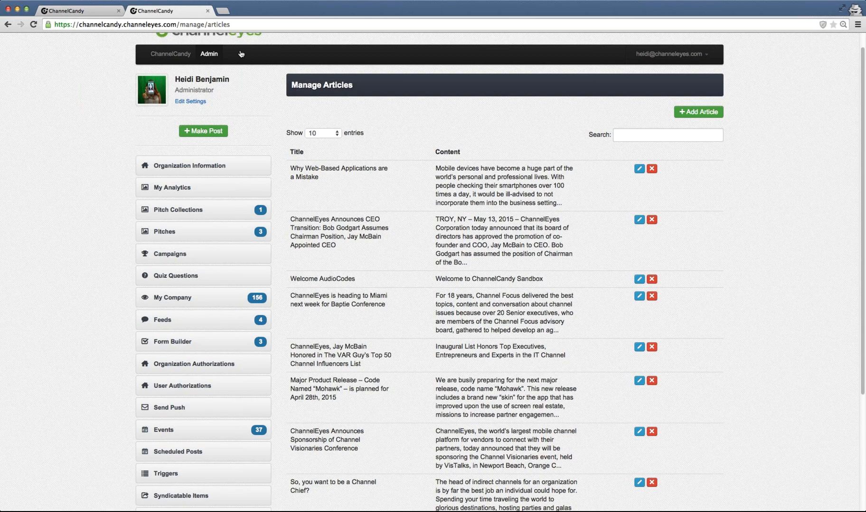
click(89, 12)
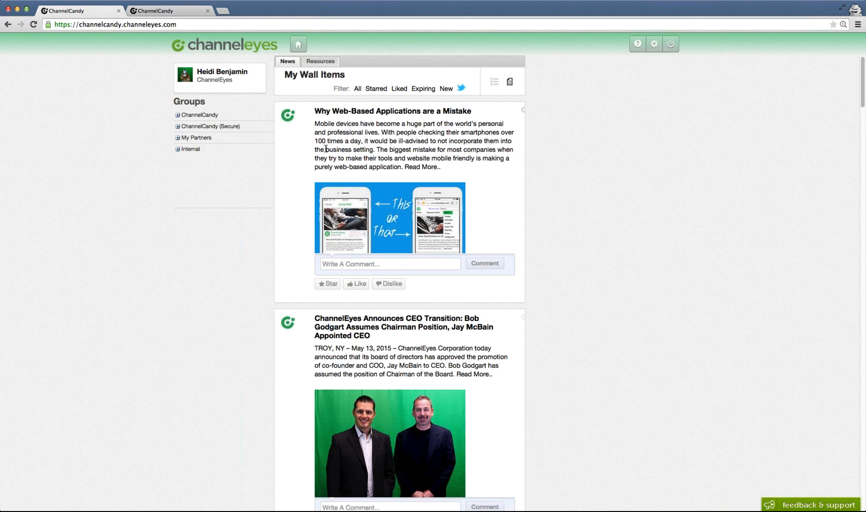
click(161, 13)
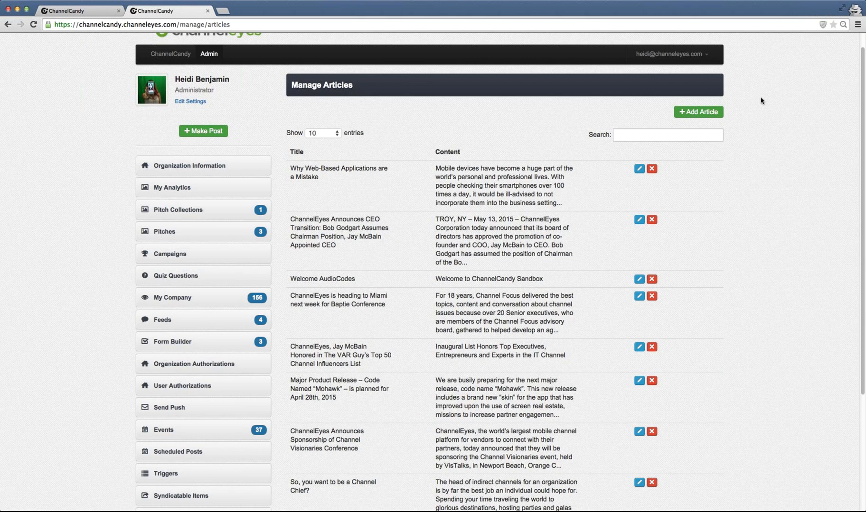
- Start a new article titled "Sample Title" with the content "ndsandsklandjskad"
click(693, 114)
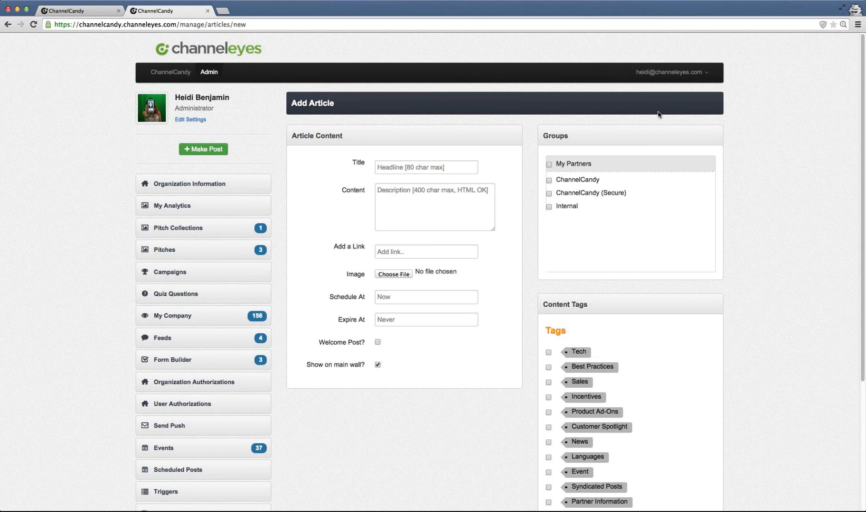
click(431, 167)
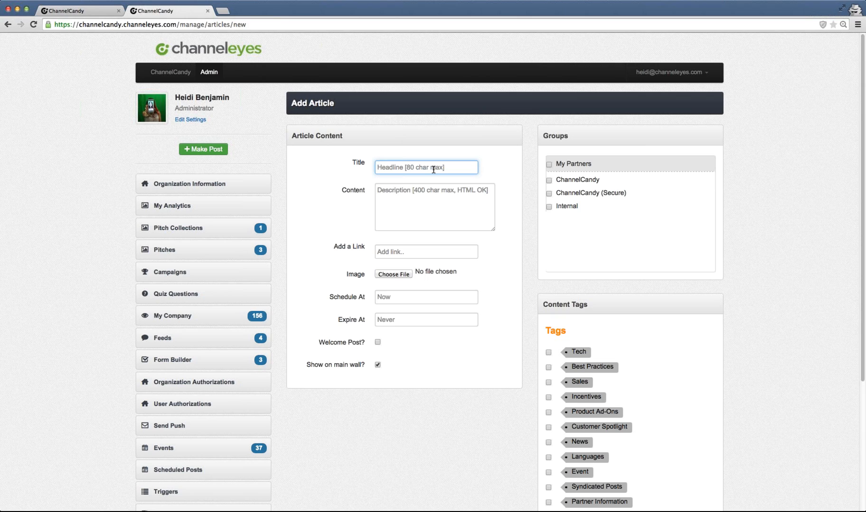
key(Tab)
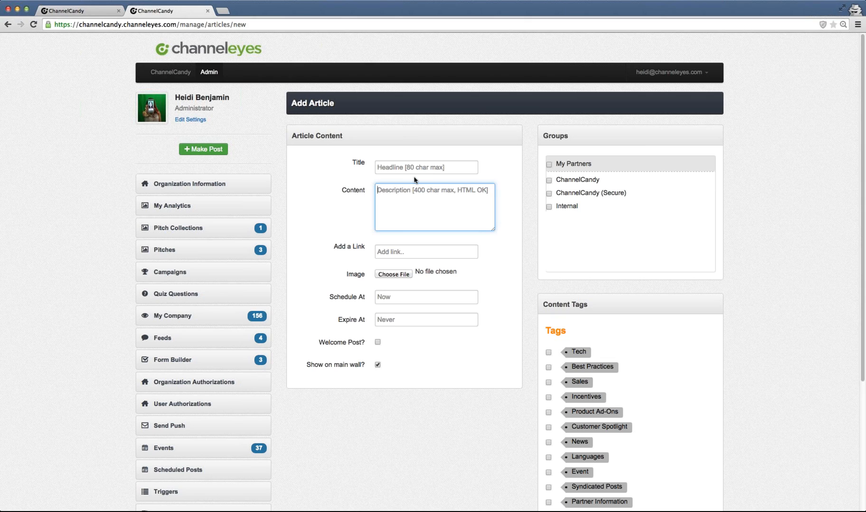
click(413, 171)
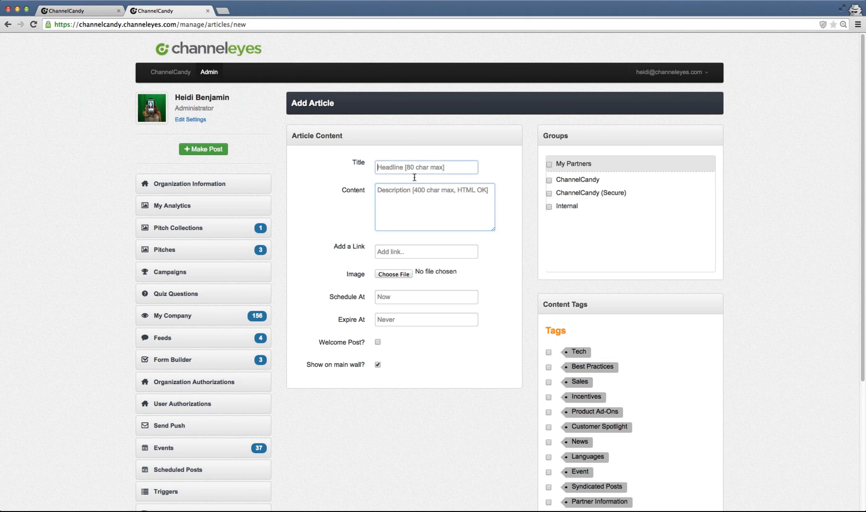
text(Sample)
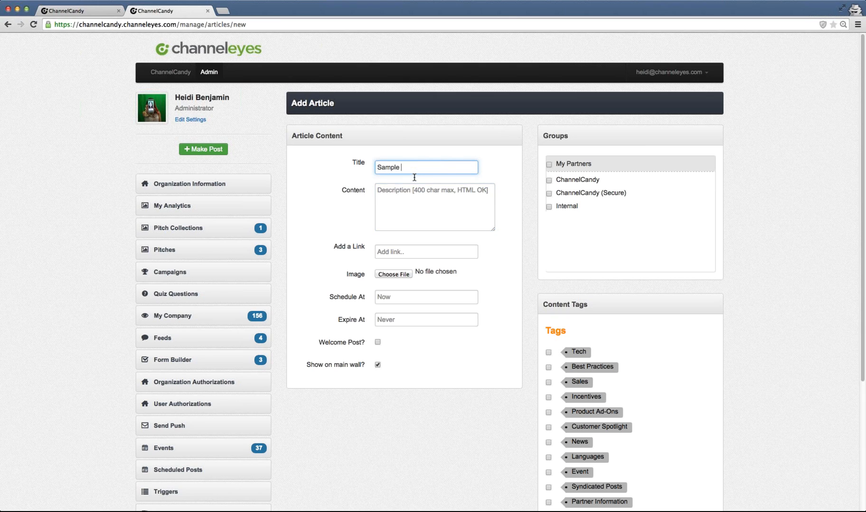
text( Title)
key(Tab)
text(ndsan)
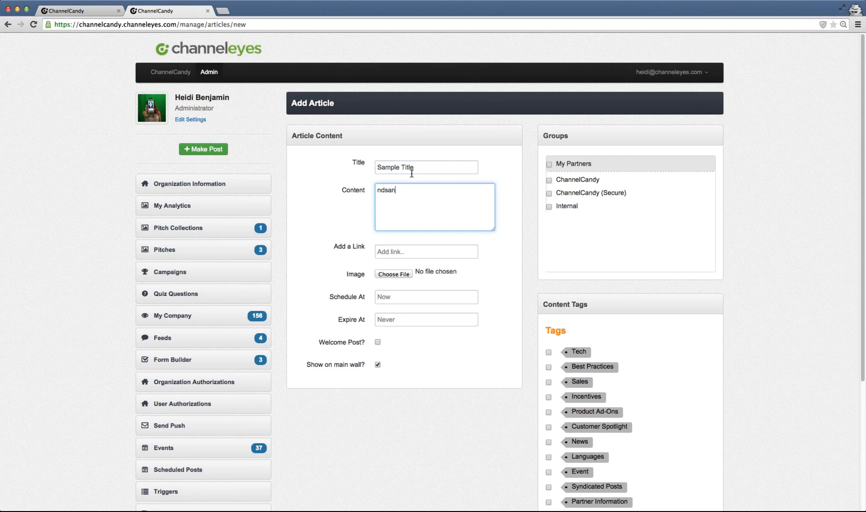
text(dsklandjskad)
- Schedule the article for Wednesday 3 June 2015 at 09:00 AM Eastern US
click(426, 250)
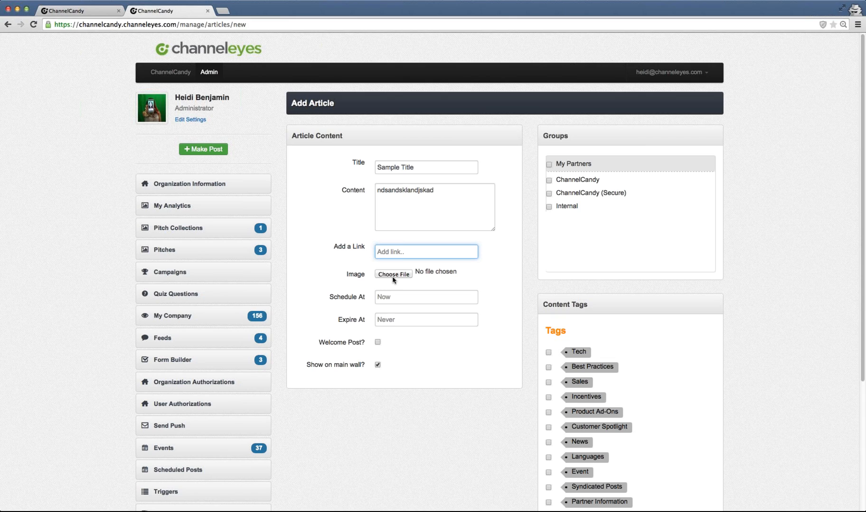
click(393, 301)
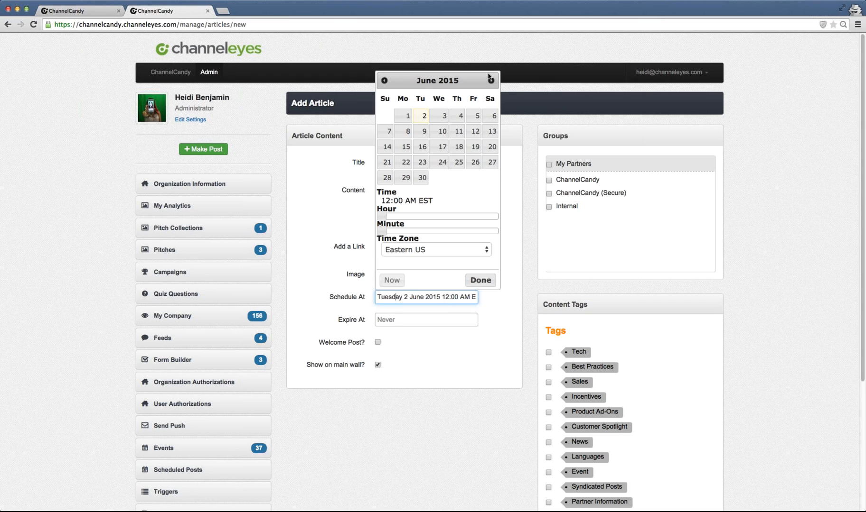
click(433, 119)
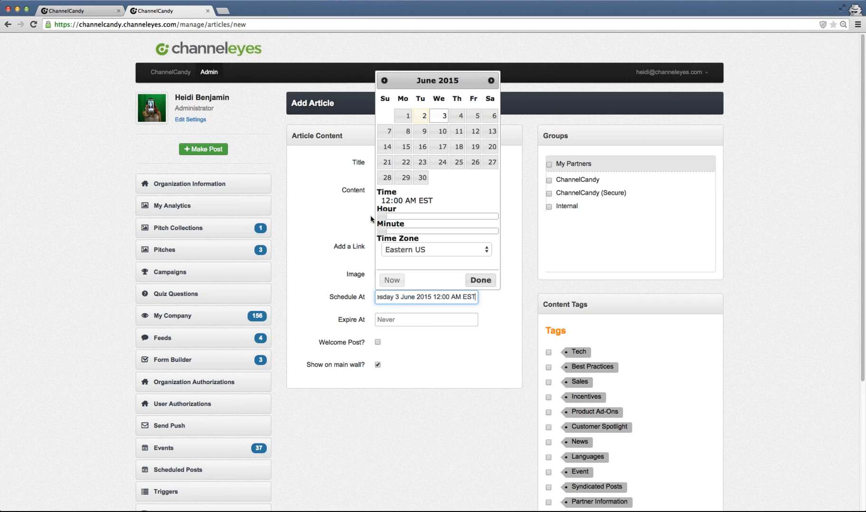
drag(383, 217, 429, 218)
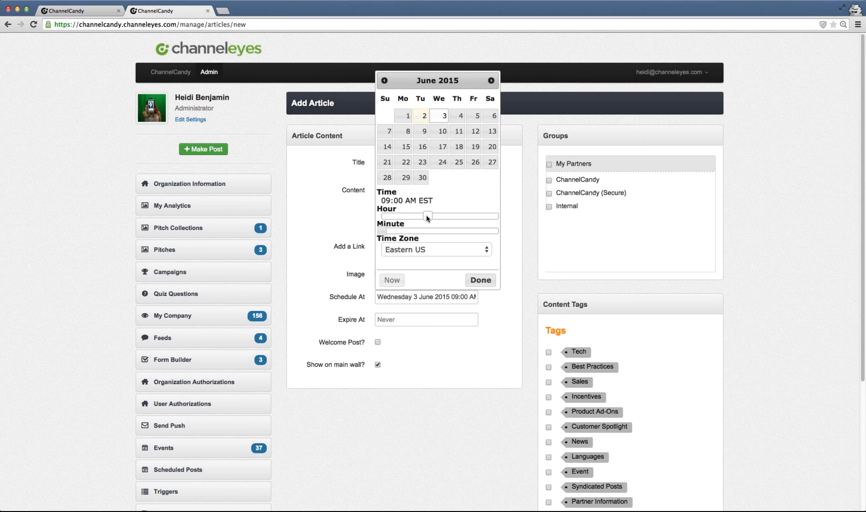
click(480, 281)
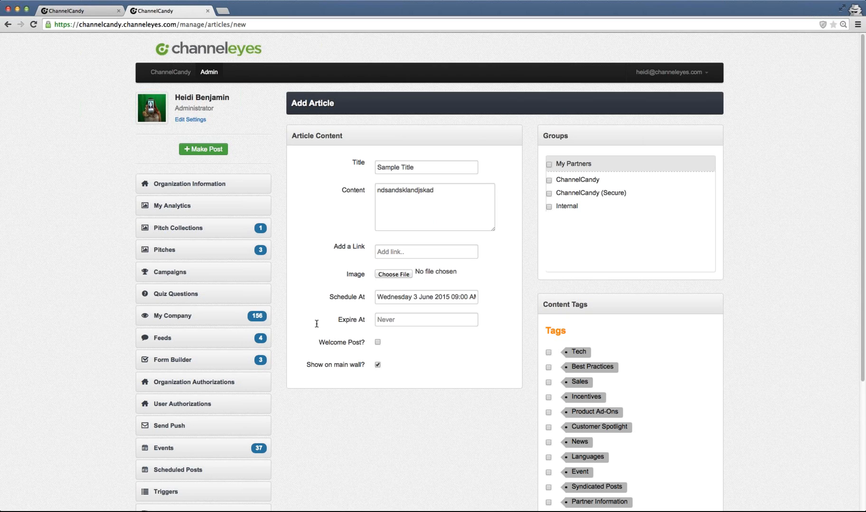
- Set the article to expire on Tuesday 30 June 2015 at 09:00 AM
click(388, 321)
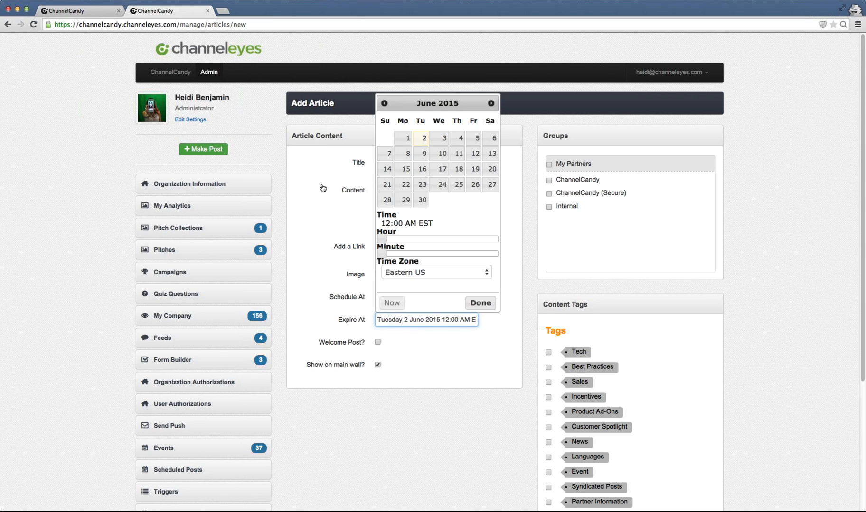
click(427, 202)
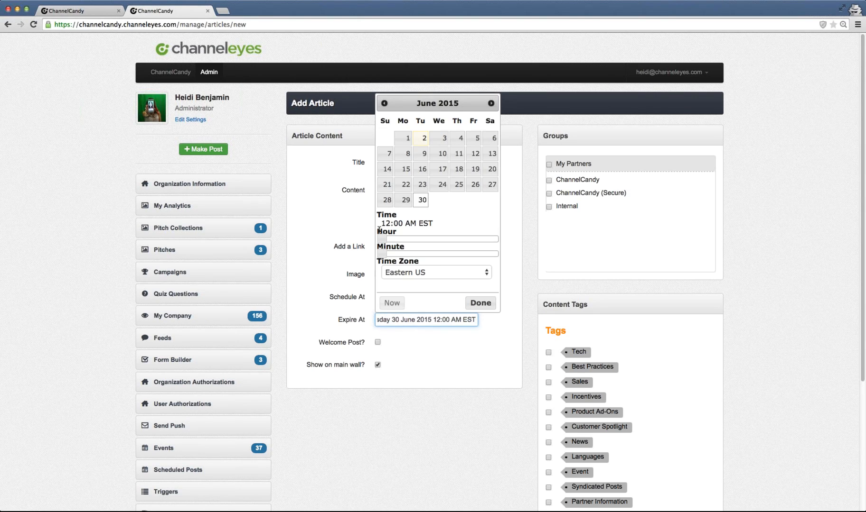
drag(383, 240, 428, 243)
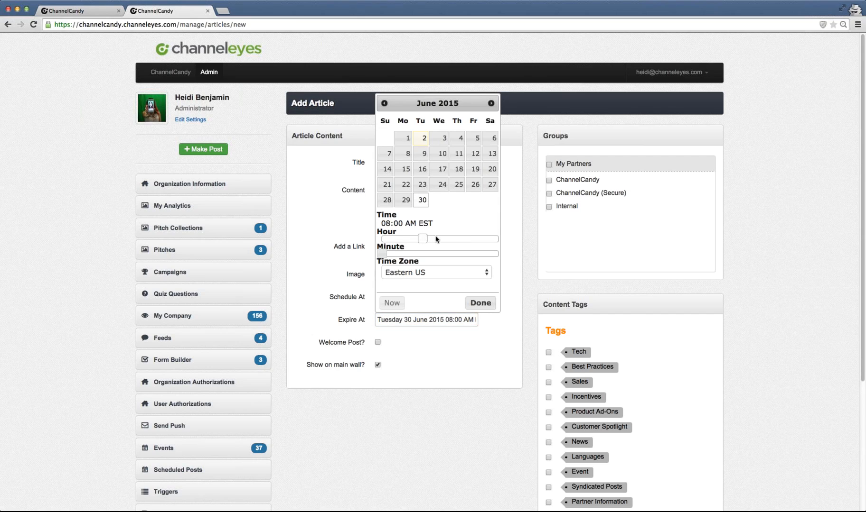
mouse_move(427, 241)
mouse_down()
mouse_move(447, 243)
mouse_move(427, 240)
mouse_up()
click(480, 303)
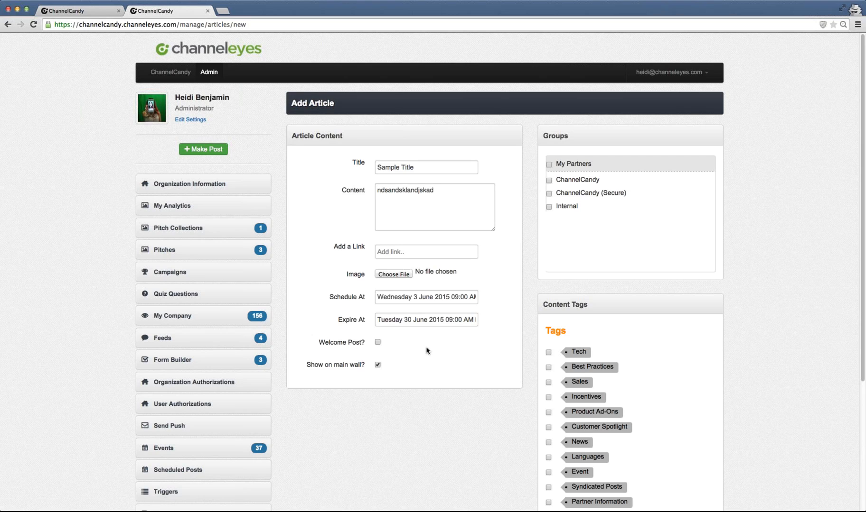
- Mark the article as a Welcome Post and turn off Show on main wall
scroll(426, 351, down, 1)
scroll(426, 351, down, 3)
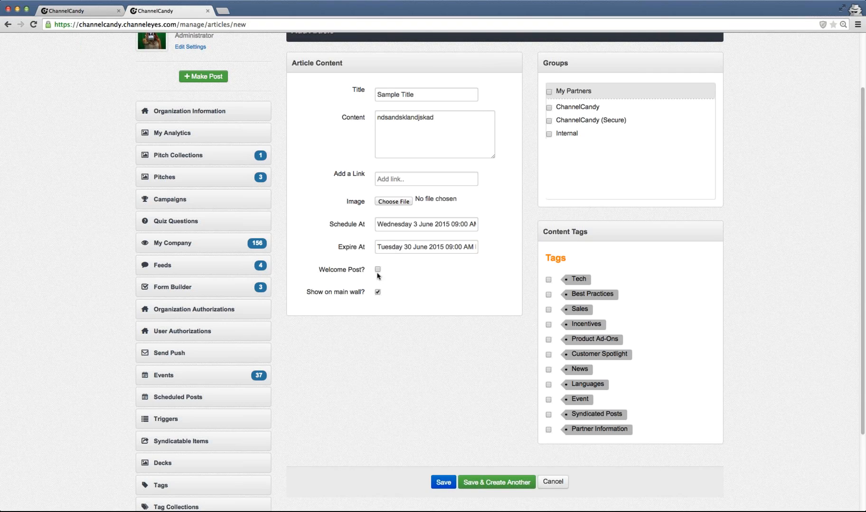
click(378, 292)
click(372, 267)
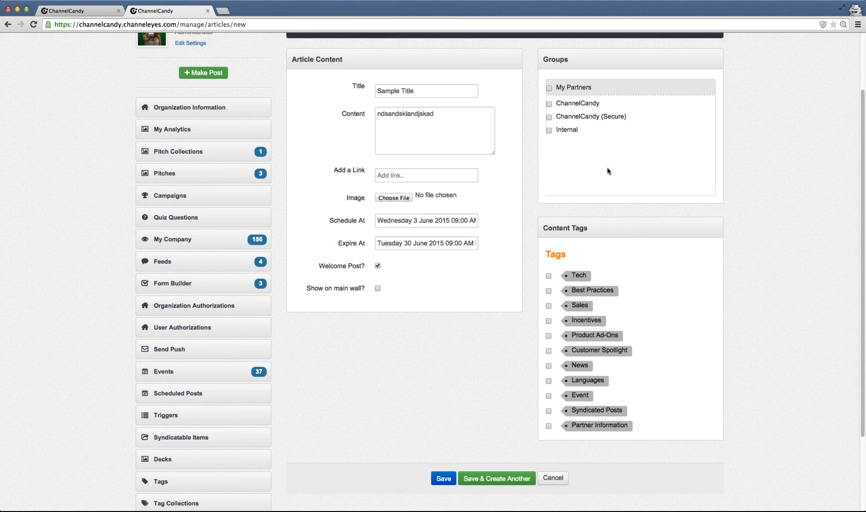
- Assign the article to the My Partners group, tag it News, and save it
scroll(607, 172, up, 1)
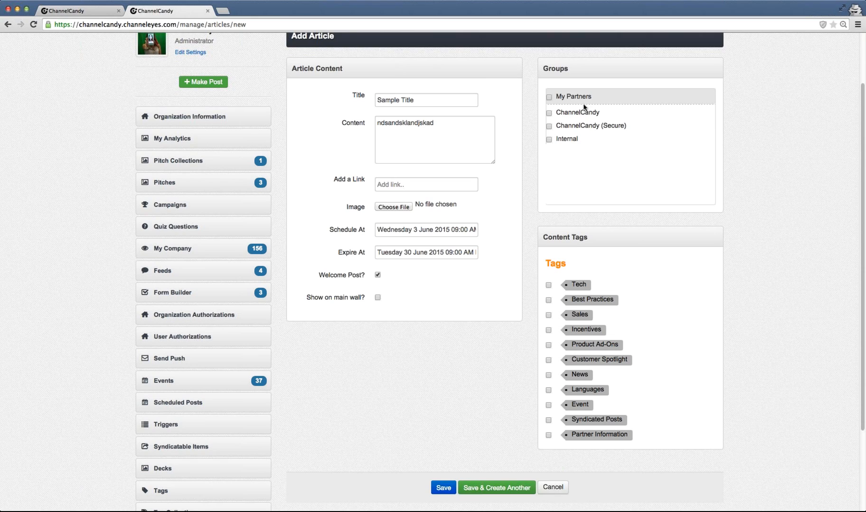
click(550, 98)
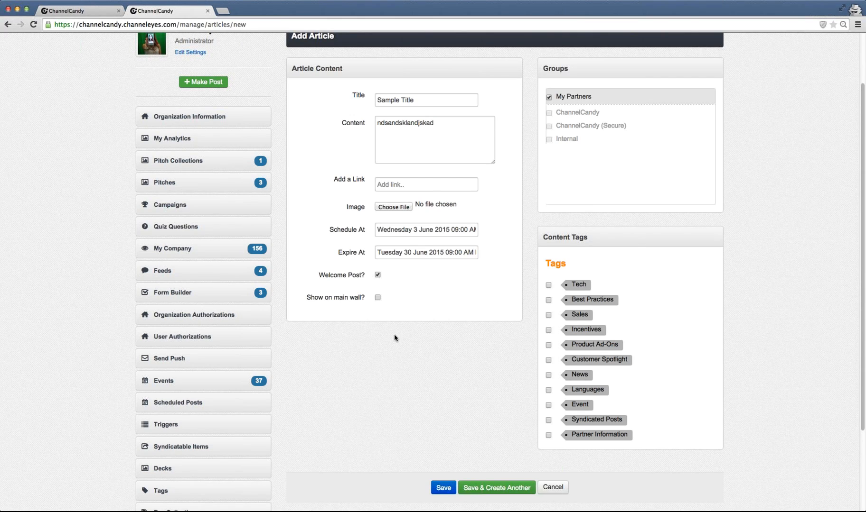
scroll(394, 340, down, 1)
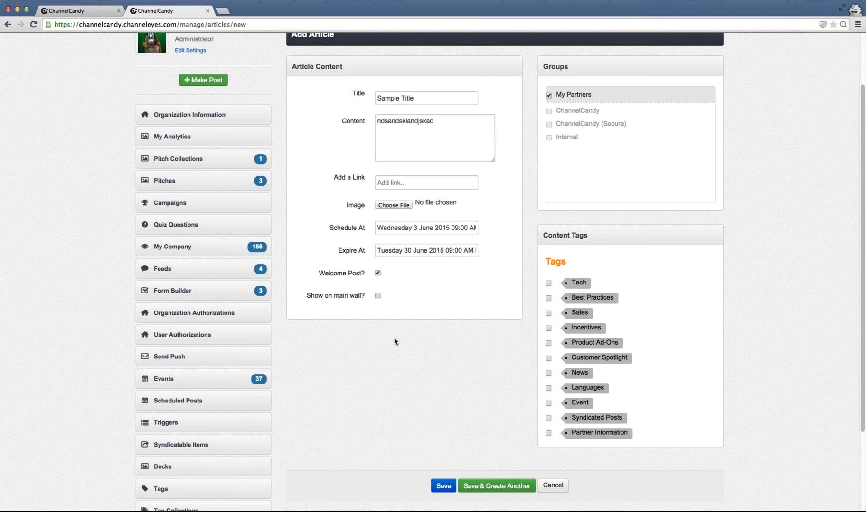
scroll(465, 339, down, 1)
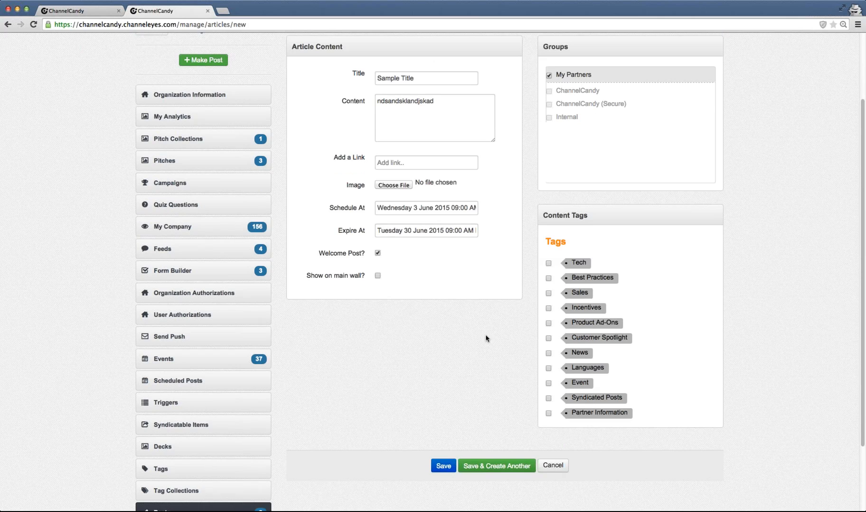
click(548, 355)
click(447, 466)
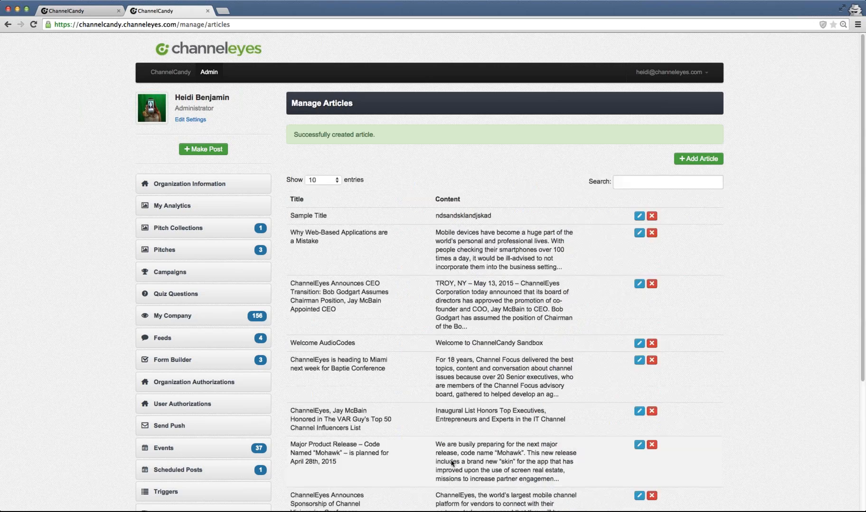
- Compare the Manage Articles list with the wall in the other tab to see where the new article appears
drag(290, 216, 676, 222)
click(445, 195)
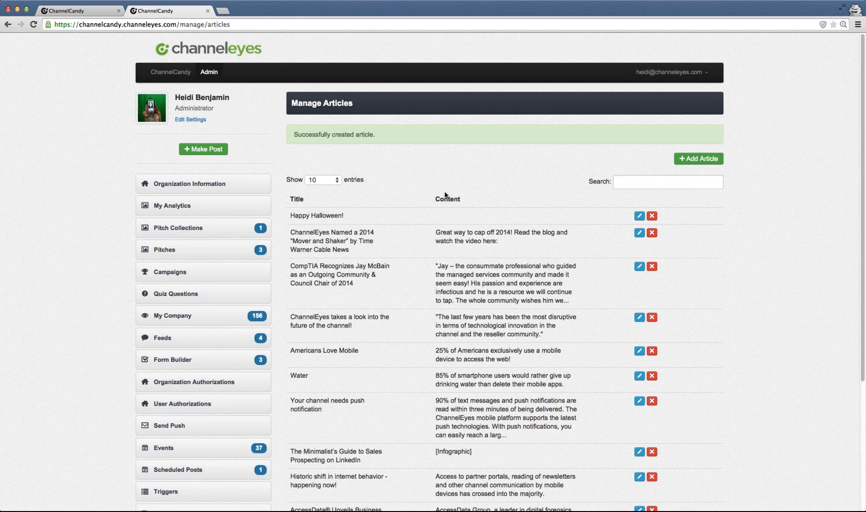
click(74, 12)
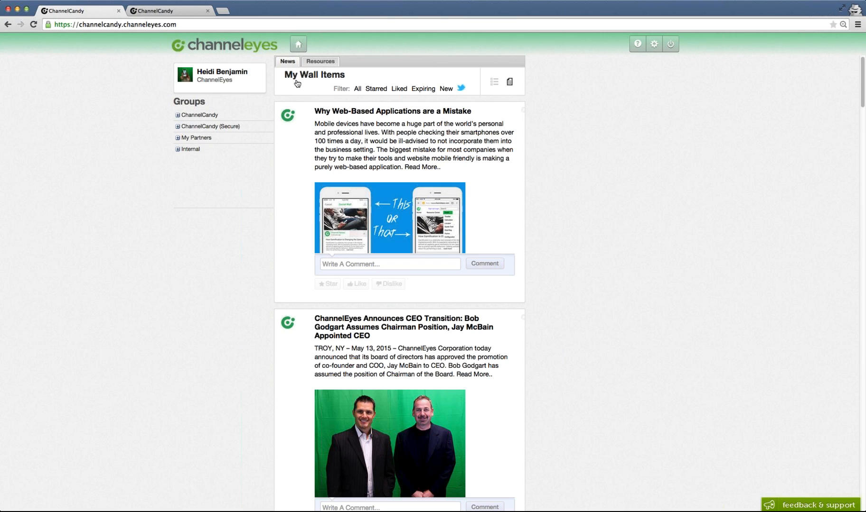
click(169, 10)
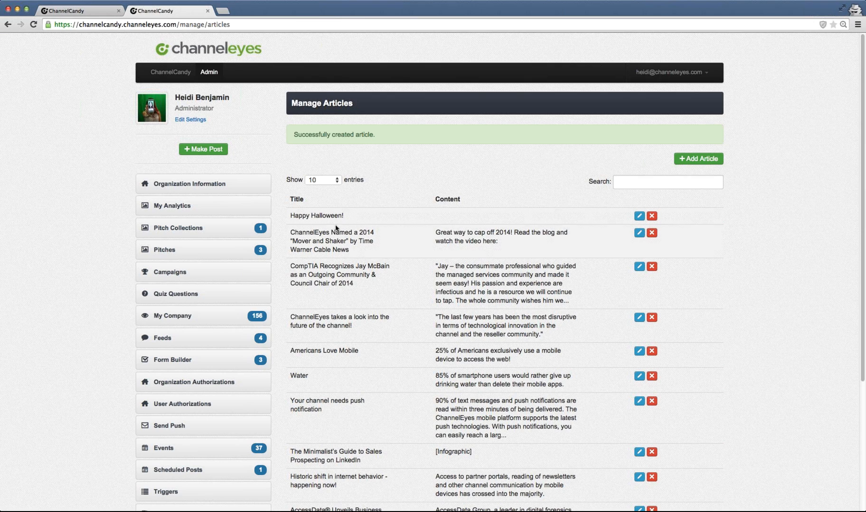
scroll(260, 239, down, 1)
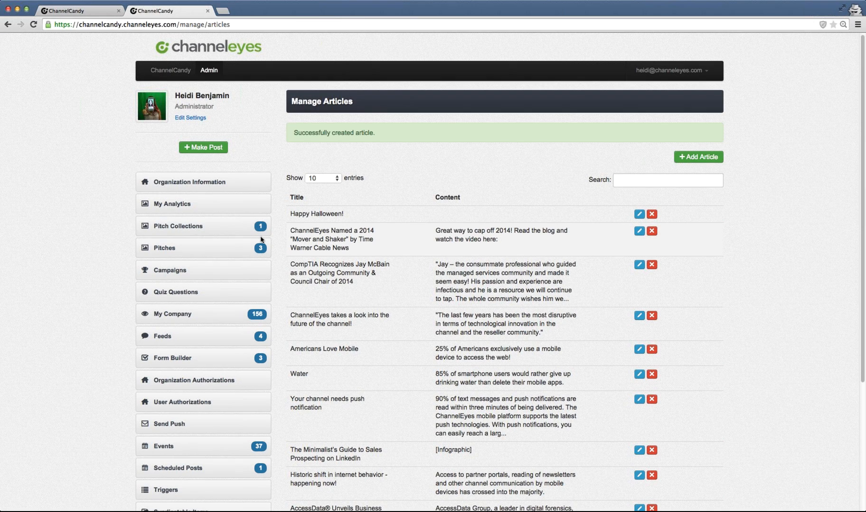
scroll(260, 240, down, 3)
click(210, 457)
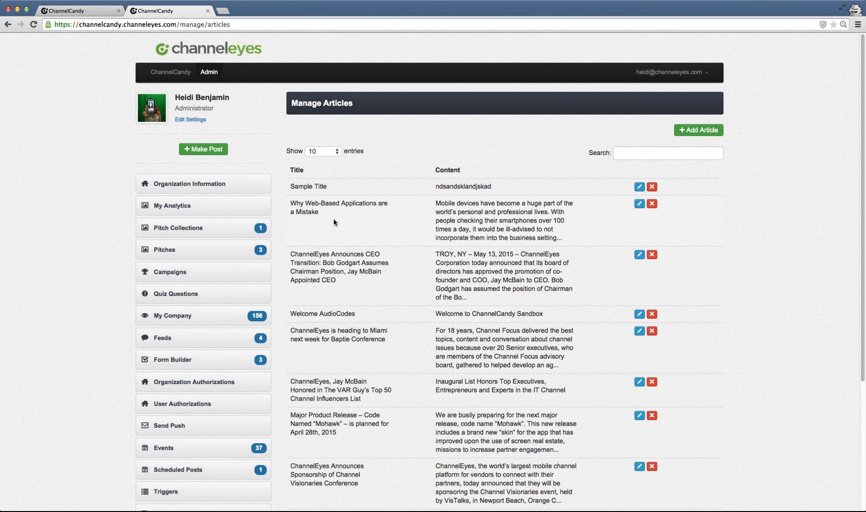
scroll(348, 221, down, 2)
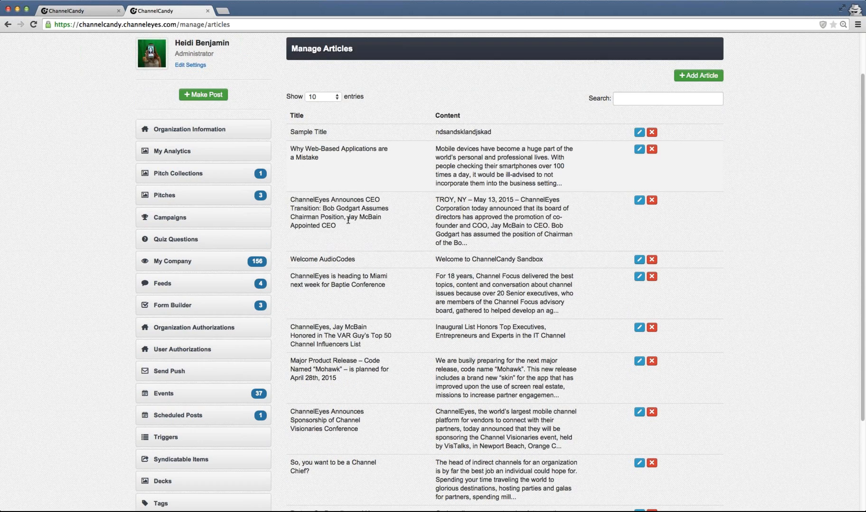
- Open My Company users, search for the administrator's own account, and open it for editing
click(295, 204)
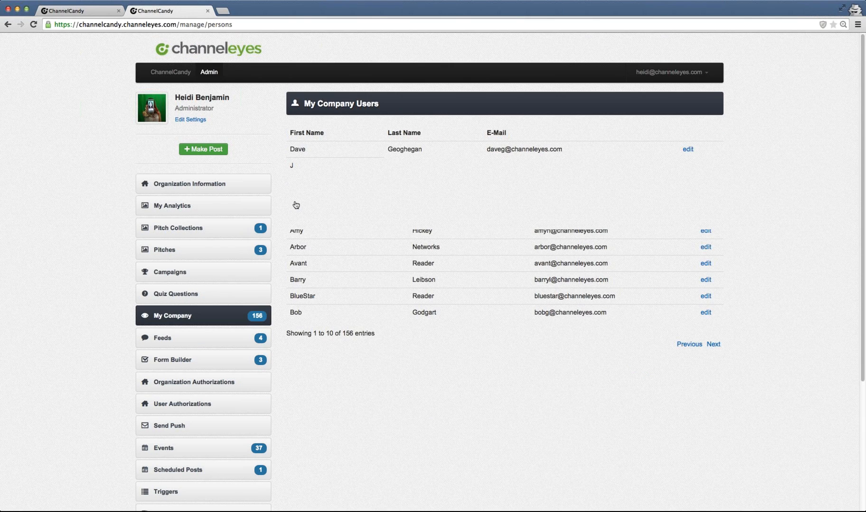
click(655, 128)
text(heidi)
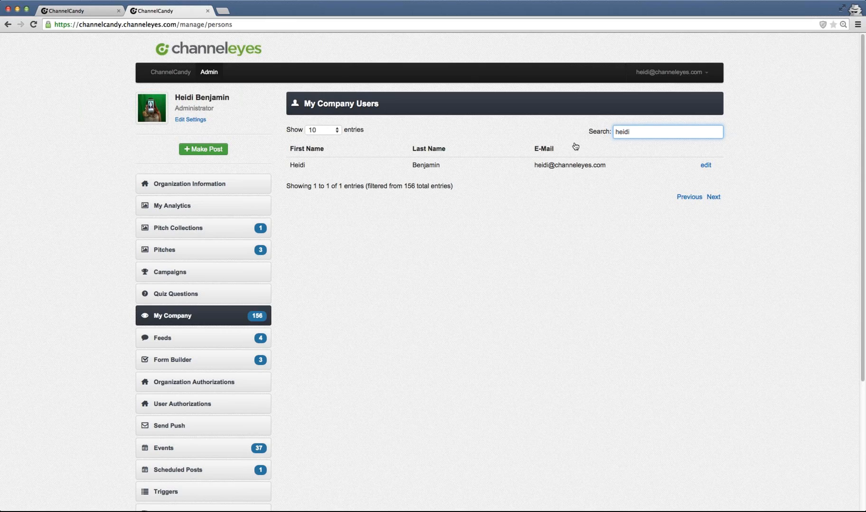
click(703, 166)
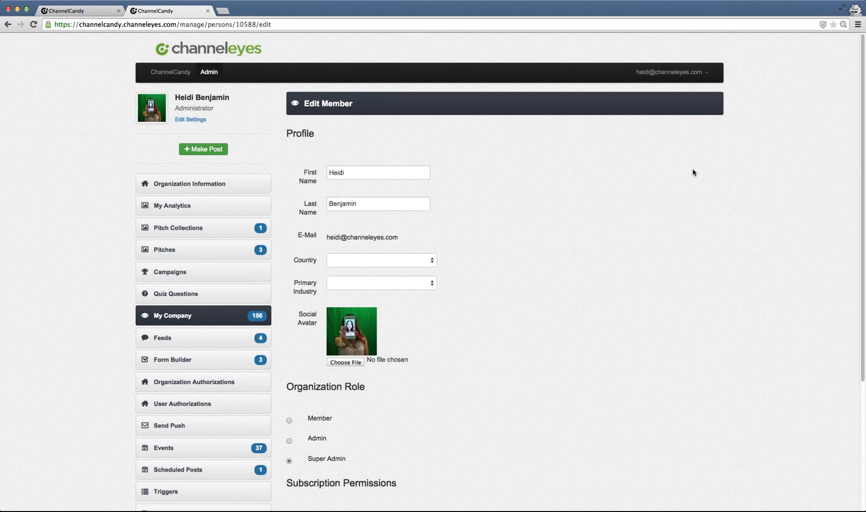
- Cycle through the Member, Admin and Super Admin organization role options for this user
scroll(275, 179, down, 1)
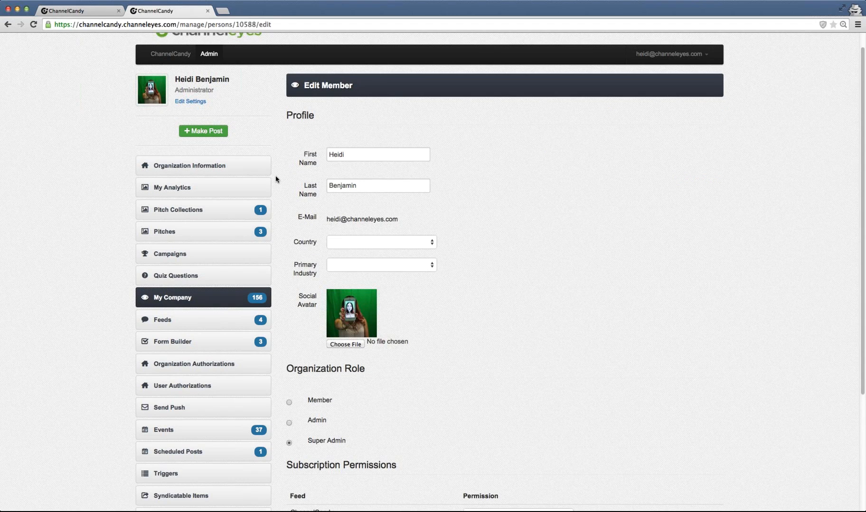
scroll(275, 179, down, 5)
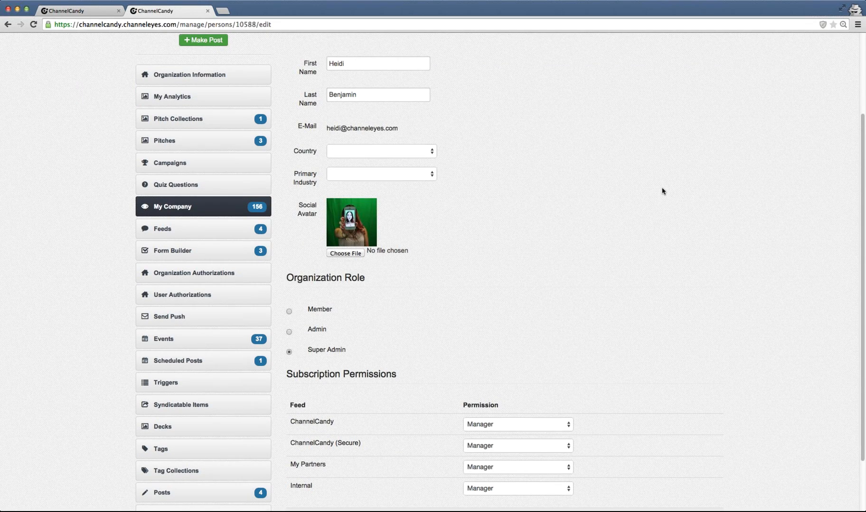
scroll(438, 238, down, 4)
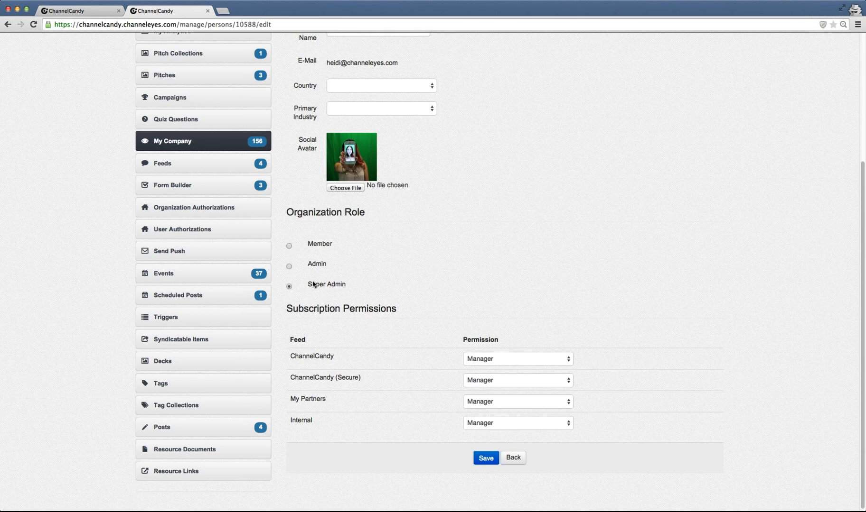
click(289, 247)
click(289, 267)
click(289, 287)
scroll(387, 286, down, 1)
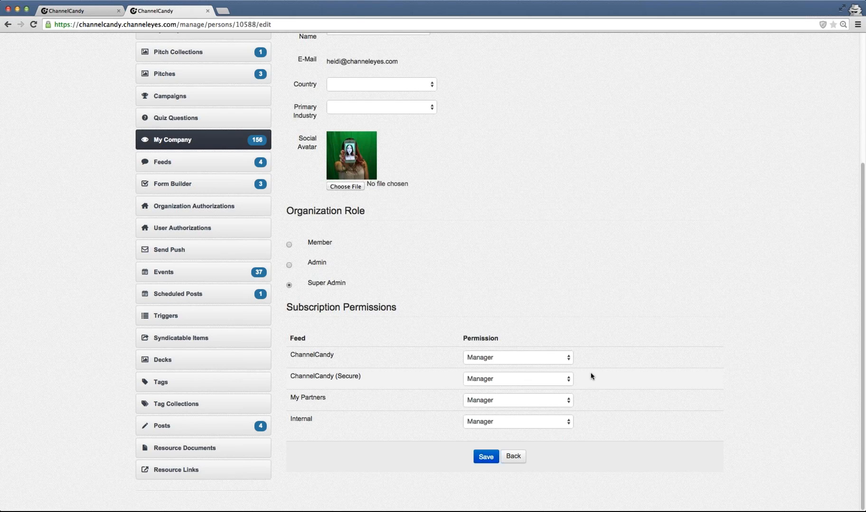
- Try switching the ChannelCandy, ChannelCandy (Secure) and My Partners feed permissions between Manager and Reader
click(567, 360)
click(475, 378)
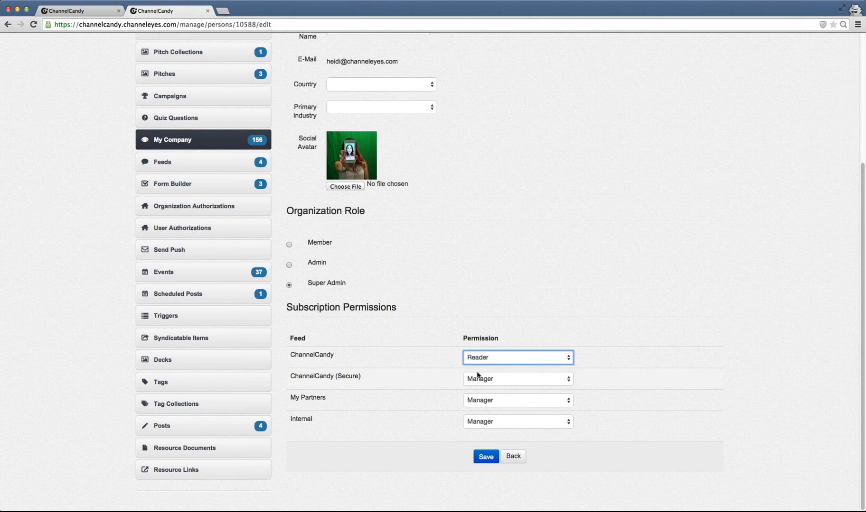
click(478, 375)
click(475, 395)
click(477, 397)
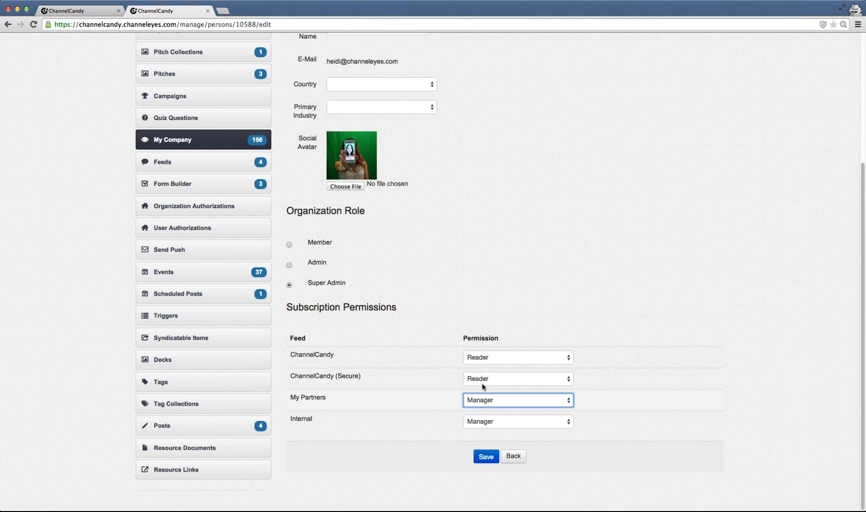
click(541, 378)
click(495, 359)
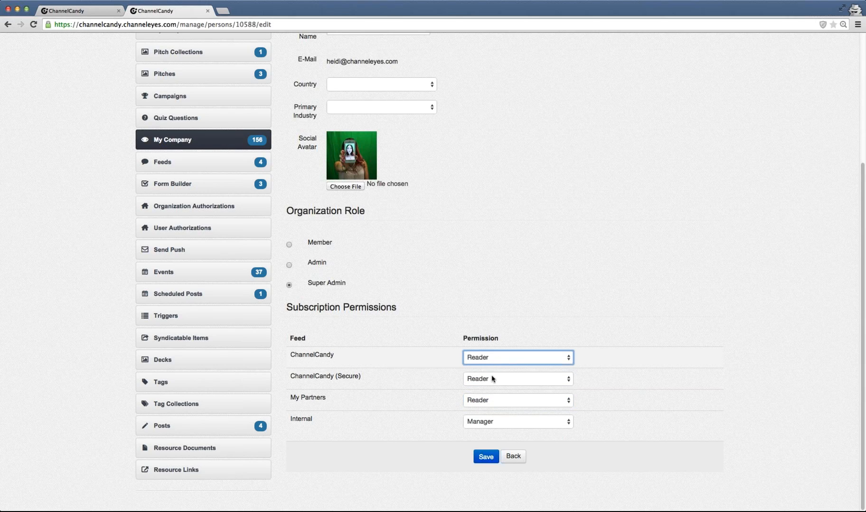
click(492, 379)
click(494, 379)
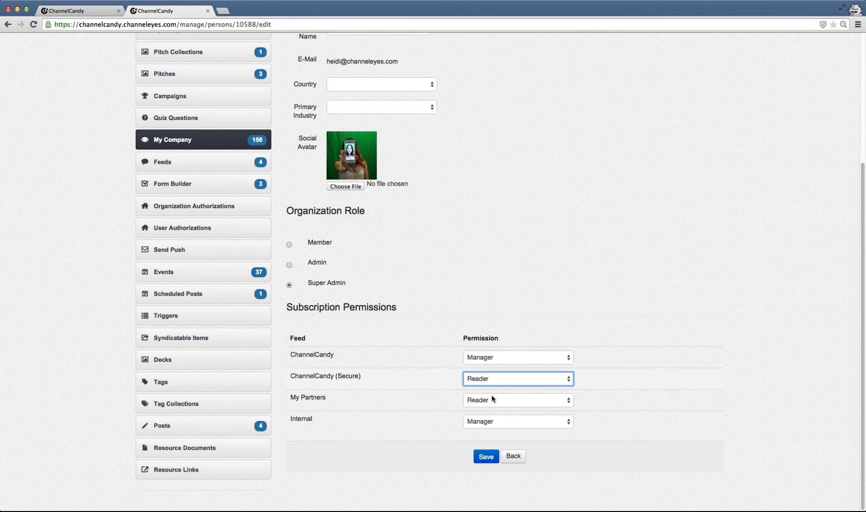
click(492, 400)
click(491, 403)
click(486, 384)
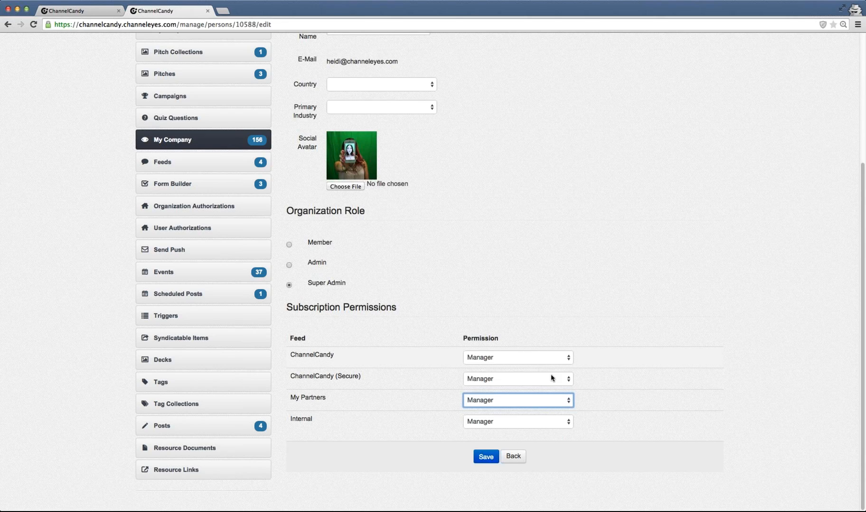
- Set the ChannelCandy (Secure), My Partners and Internal feed permissions to Reader
click(564, 380)
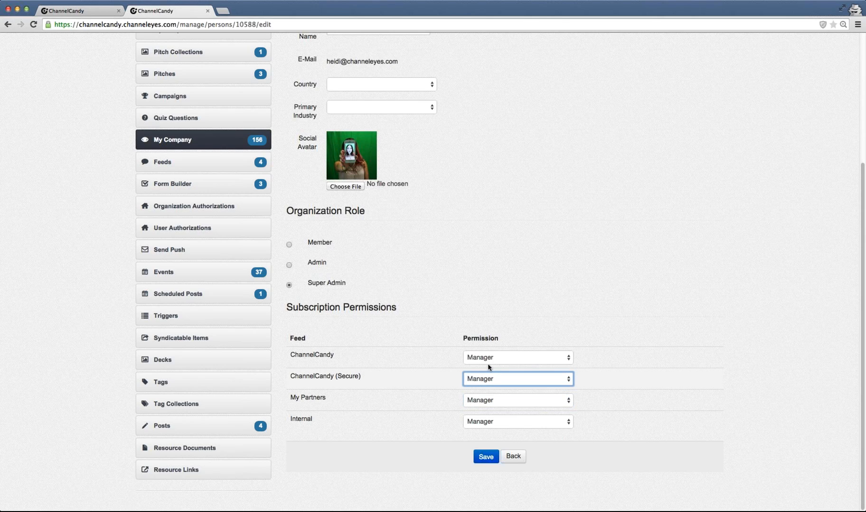
click(488, 402)
click(489, 414)
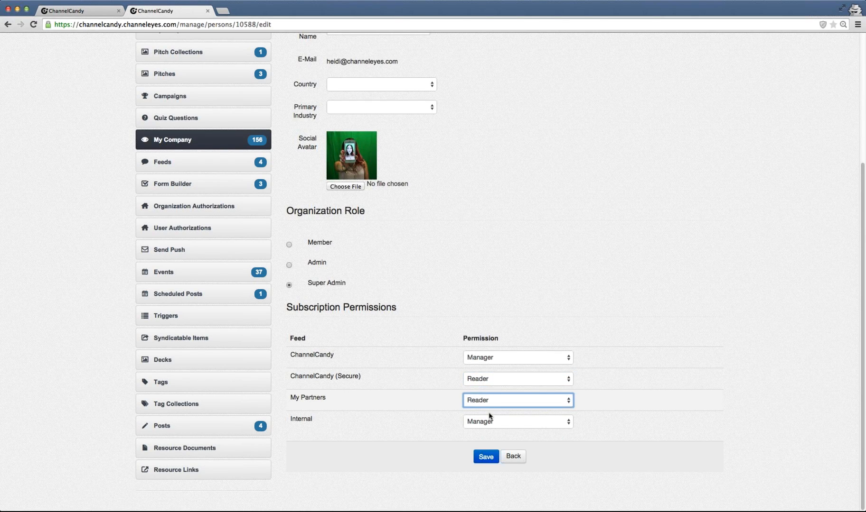
click(486, 422)
click(488, 405)
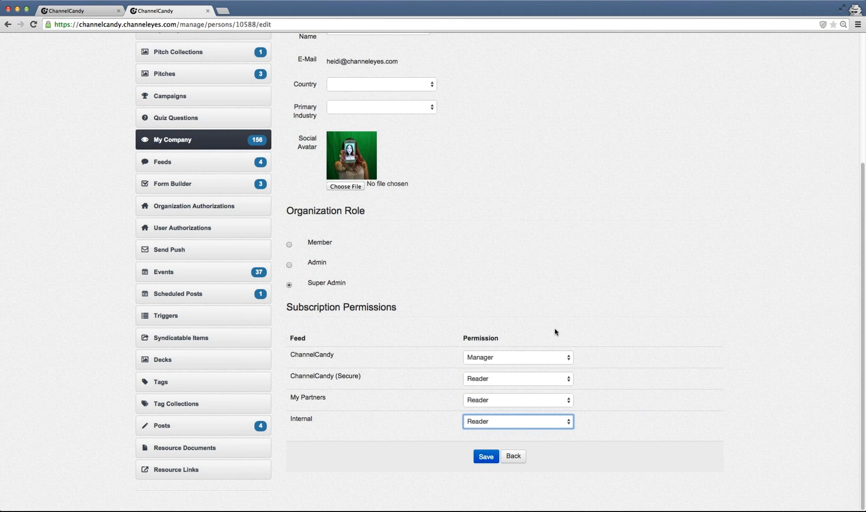
click(566, 383)
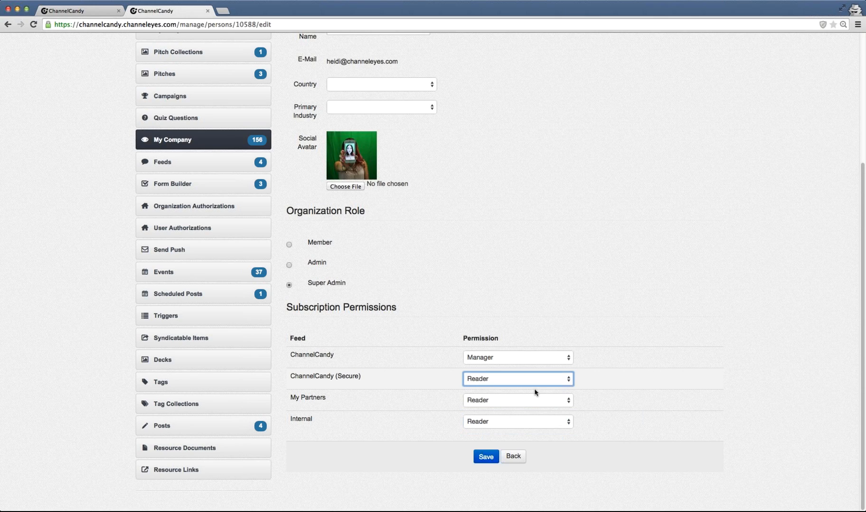
- Set the ChannelCandy (Secure), My Partners and Internal feed permissions to Manager and save the user
key(m)
key(Tab)
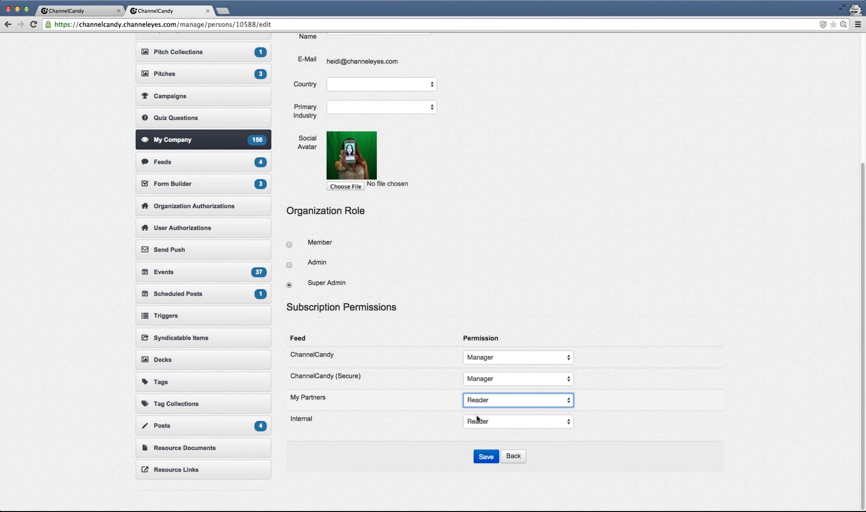
key(m)
key(Tab)
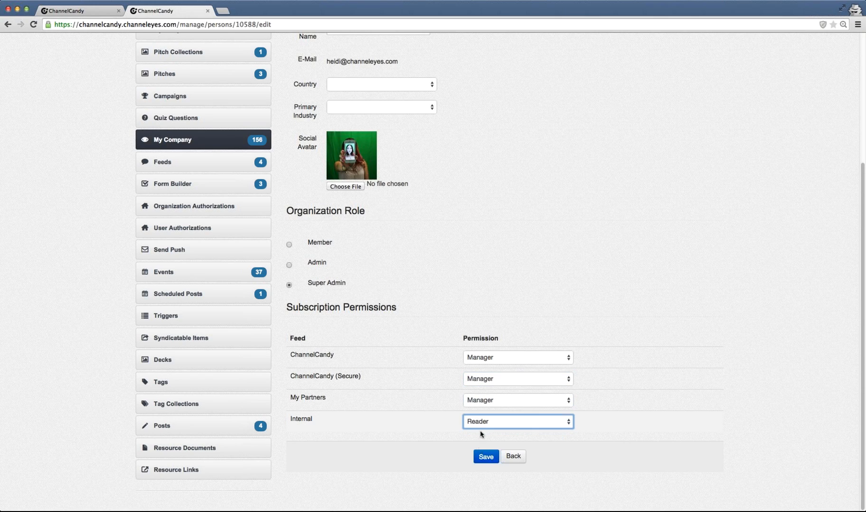
key(m)
key(Tab)
key(Return)
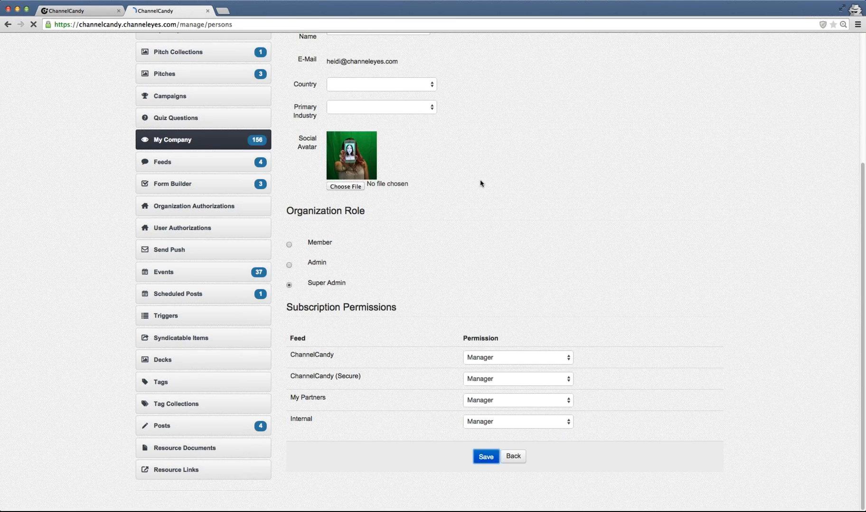
- Open the Organization Authorizations page from the admin navigation
scroll(91, 219, down, 1)
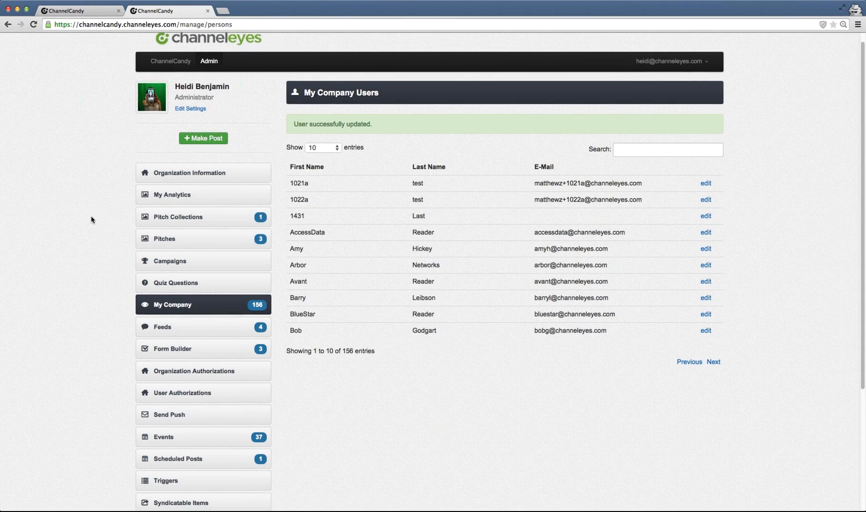
scroll(92, 220, down, 3)
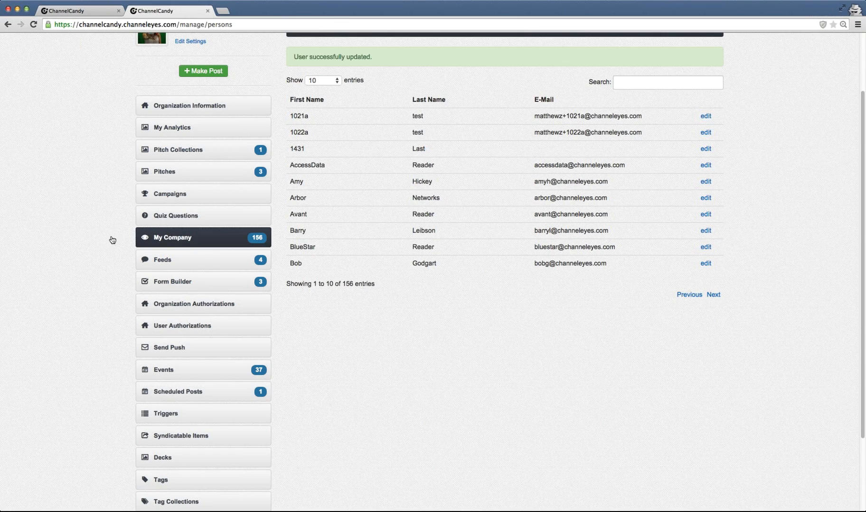
click(239, 308)
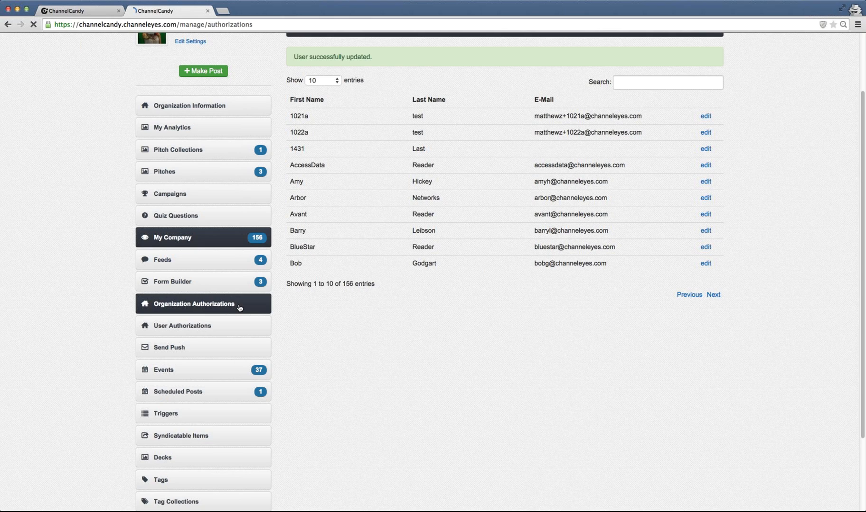
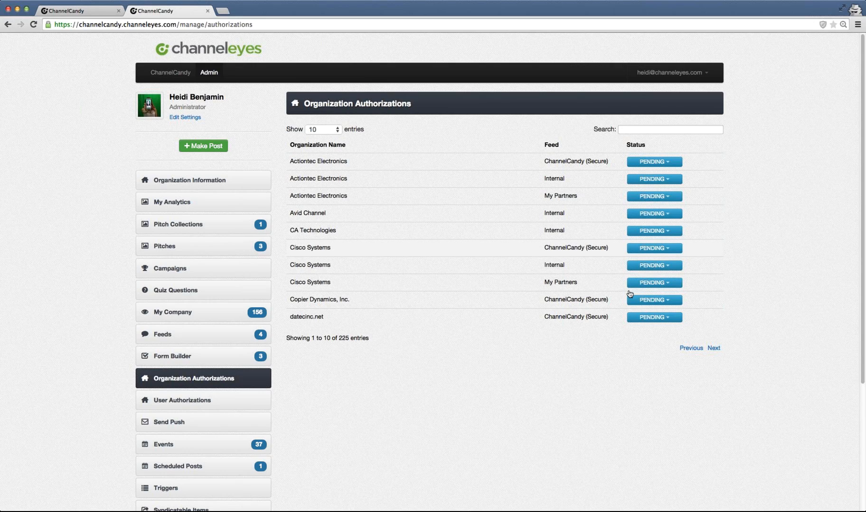
- Authorize Cisco Systems, Copier Dynamics, Inc. and datecinc.net for the ChannelCandy (Secure) feed
click(657, 248)
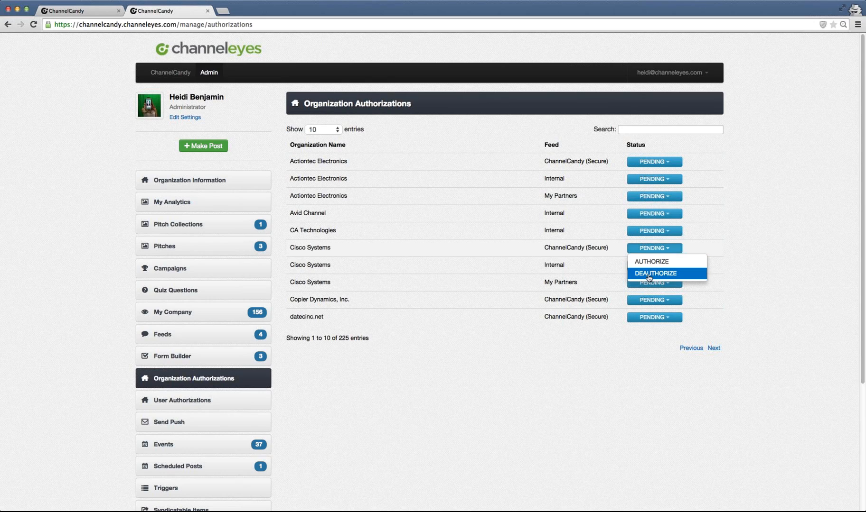
click(648, 263)
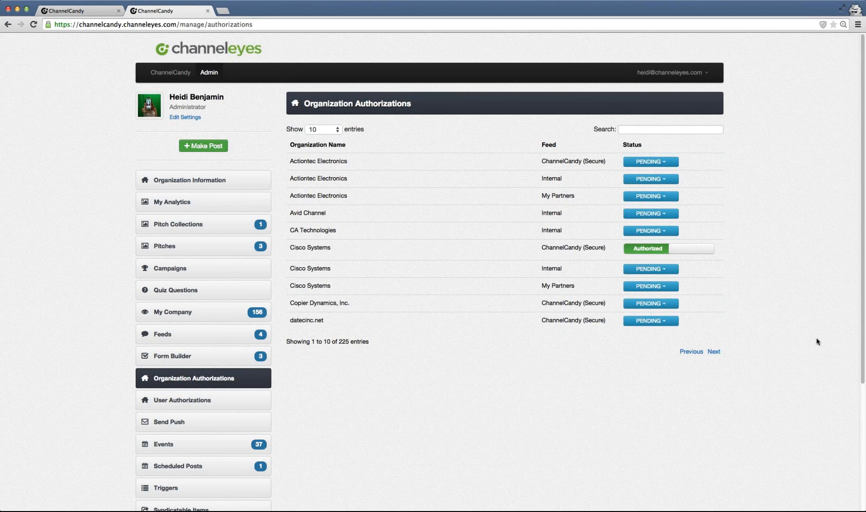
click(655, 306)
click(655, 315)
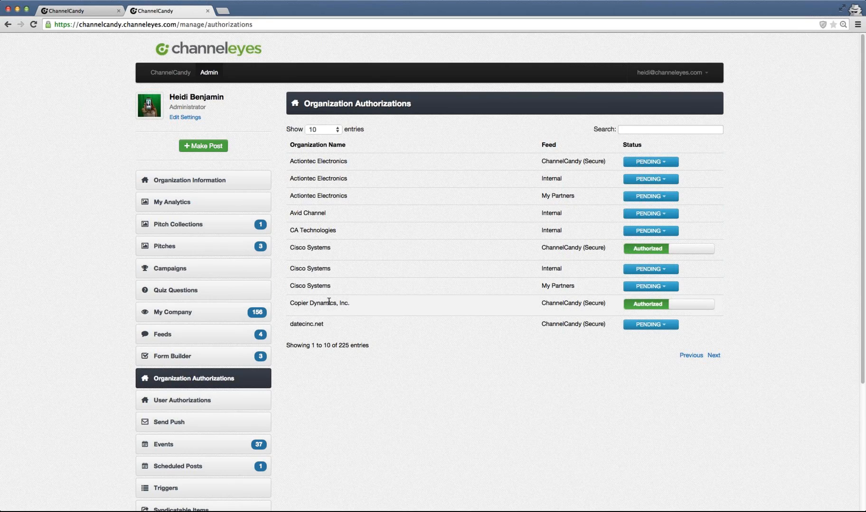
mouse_move(328, 302)
mouse_move(315, 195)
click(651, 325)
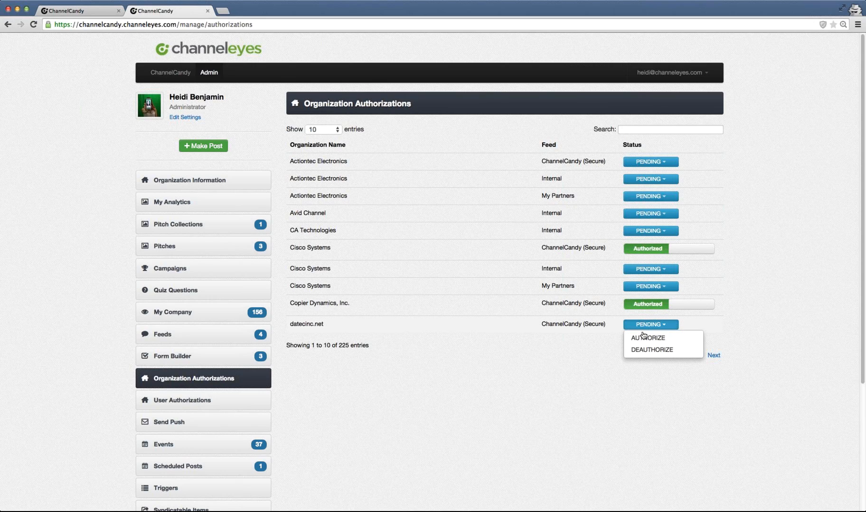
click(643, 336)
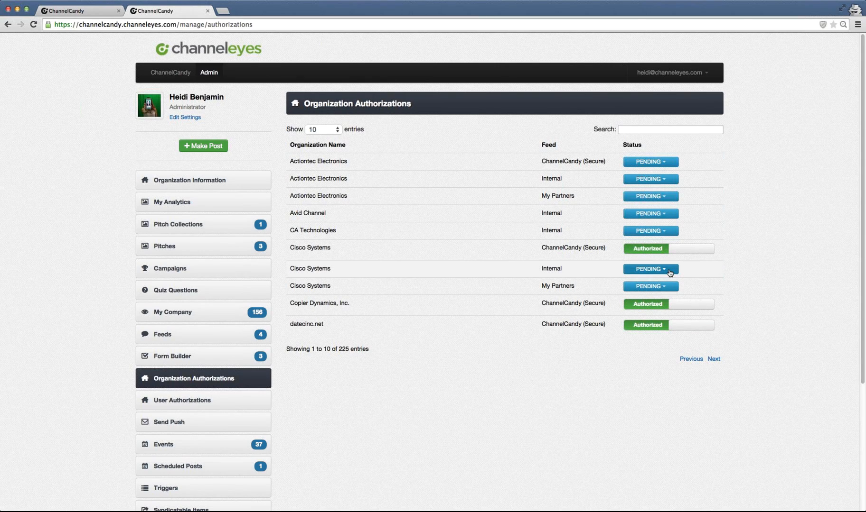
- Deauthorize Cisco Systems for the Internal feed and authorize it for the My Partners feed
click(654, 269)
click(653, 294)
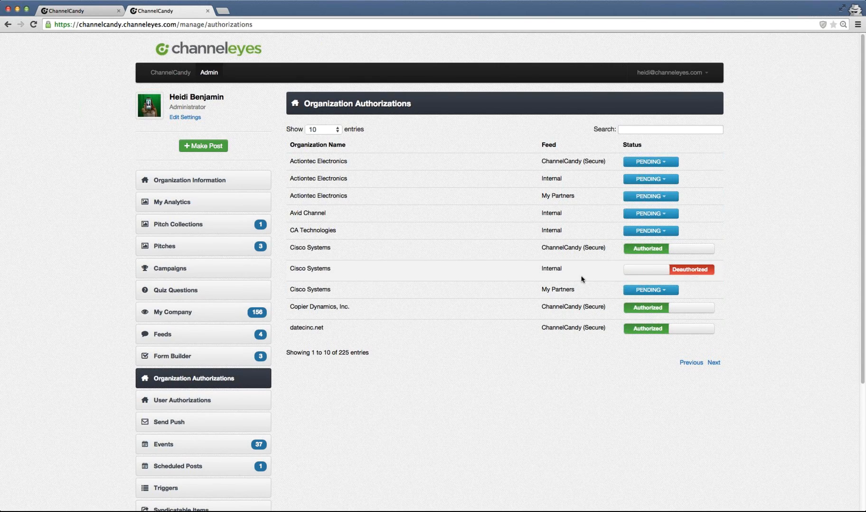
click(641, 291)
click(640, 304)
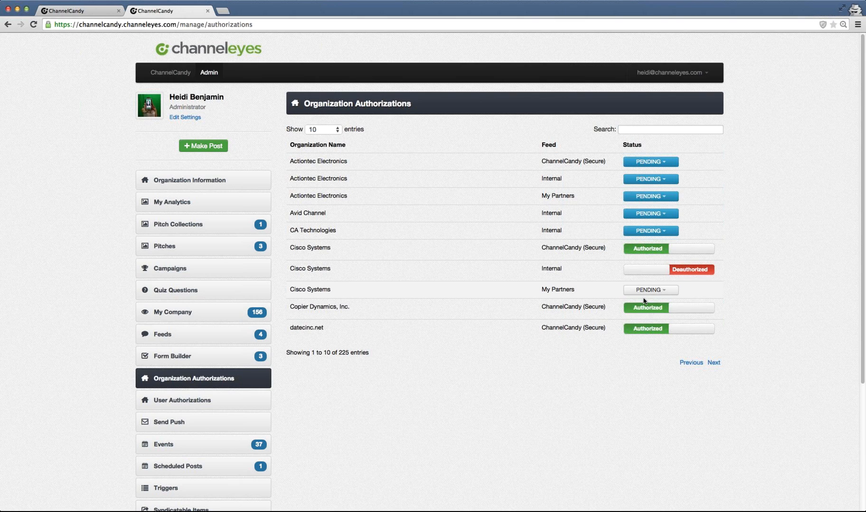
- Deauthorize Avid Channel and CA Technologies for the Internal feed, toggling Avid Channel's switch back to Deauthorized
click(648, 215)
click(646, 237)
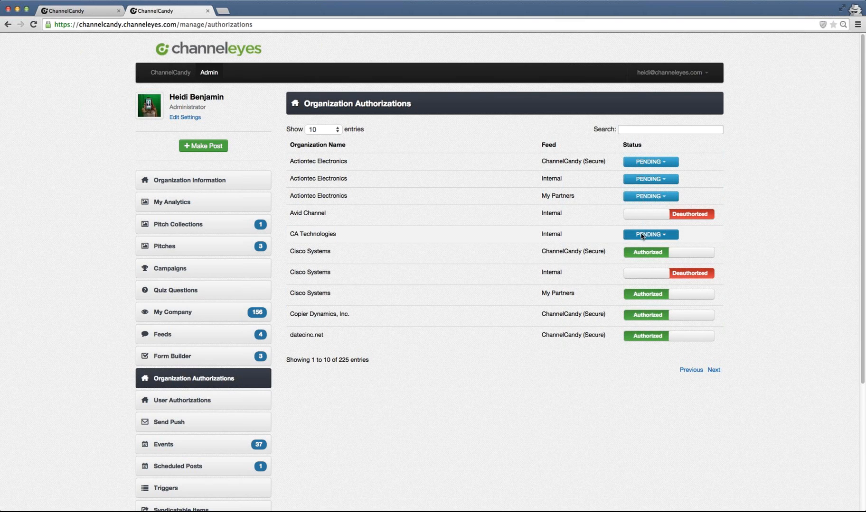
click(638, 235)
click(627, 259)
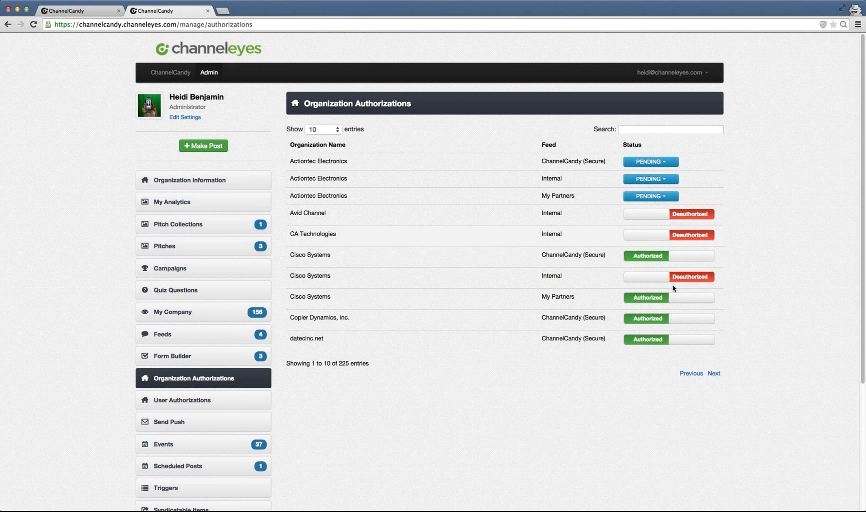
click(656, 218)
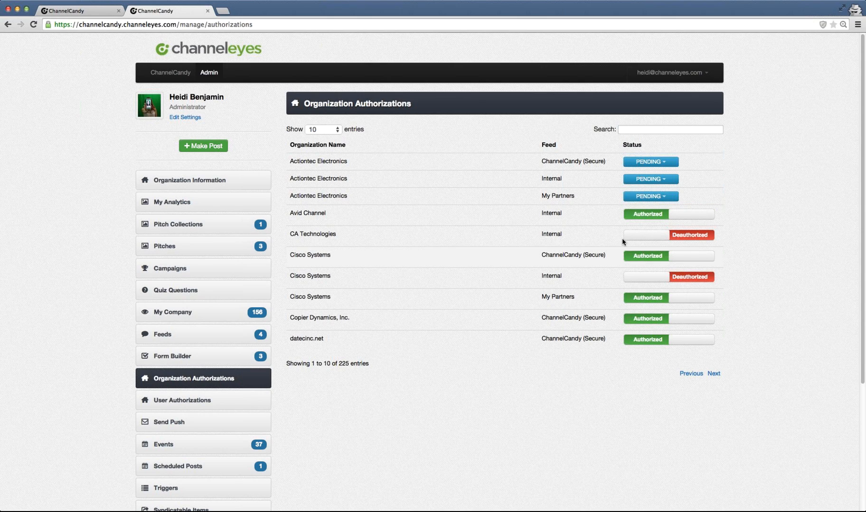
click(707, 218)
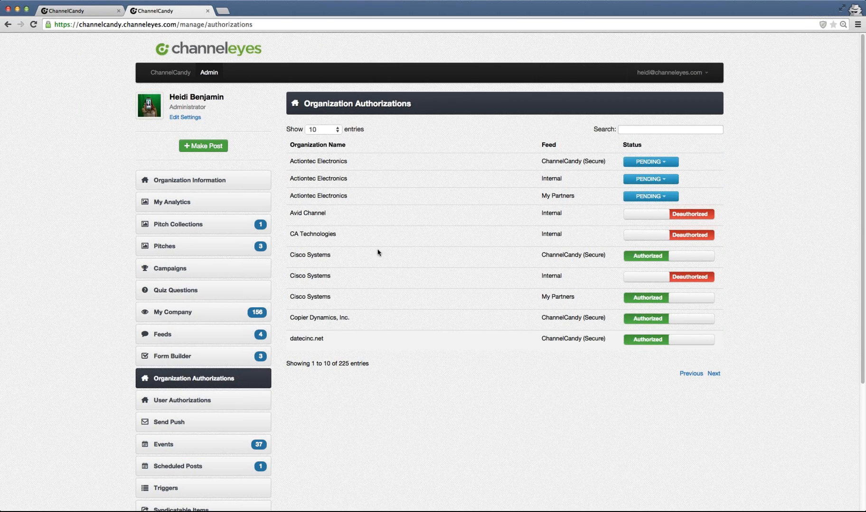
- Show 100 entries per page and scroll through the organization authorizations list
click(328, 154)
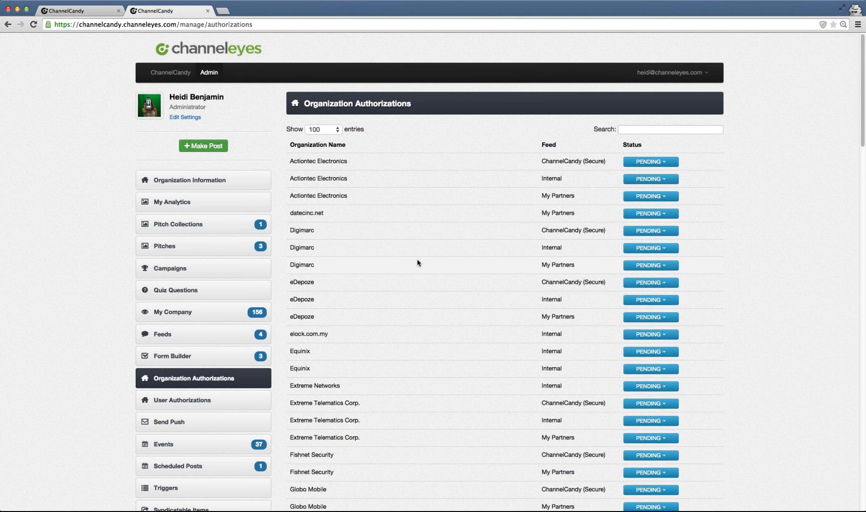
scroll(418, 261, down, 1)
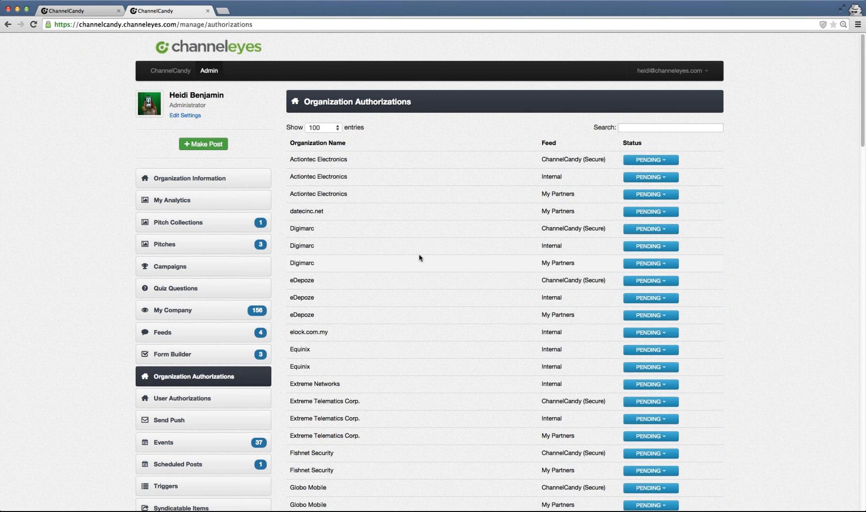
scroll(419, 258, down, 1)
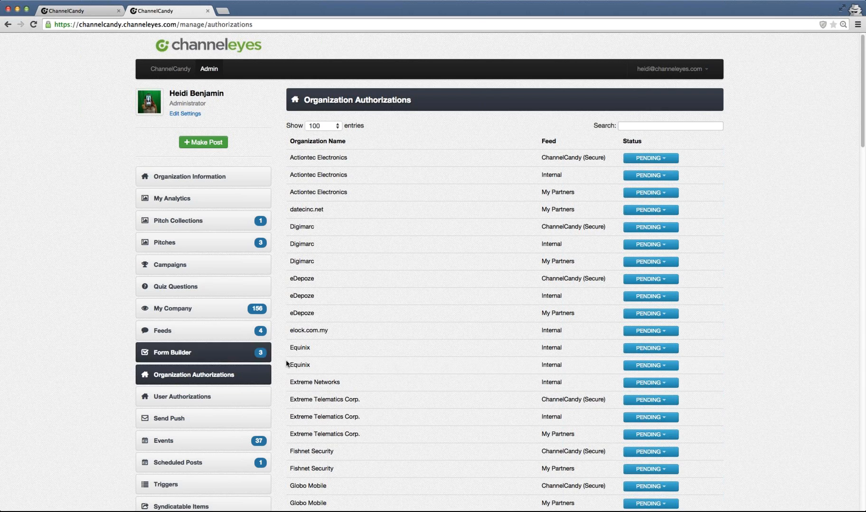
- Open User Authorizations and search for the administrator's own account by first name
click(200, 397)
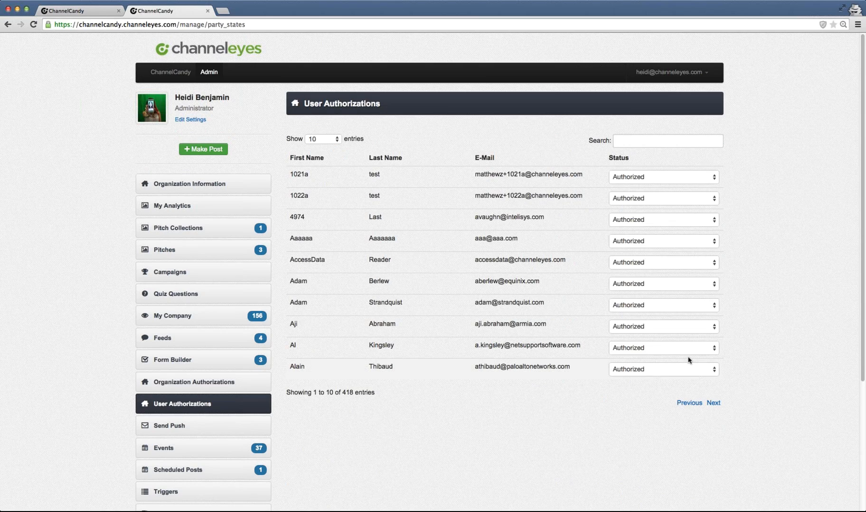
click(633, 136)
text(heidi)
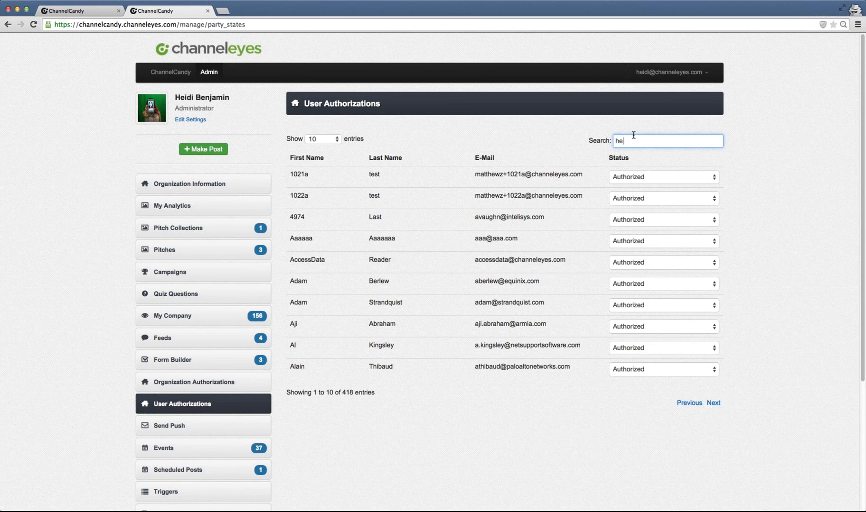
click(679, 178)
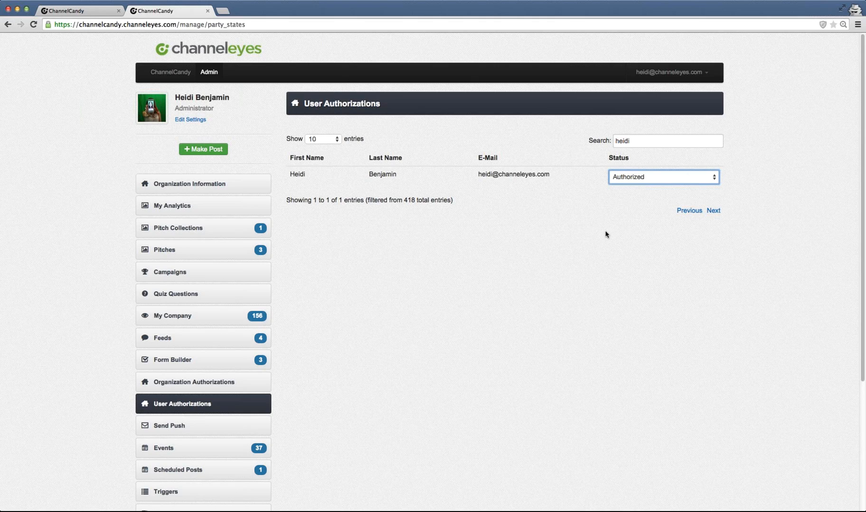
scroll(605, 234, down, 1)
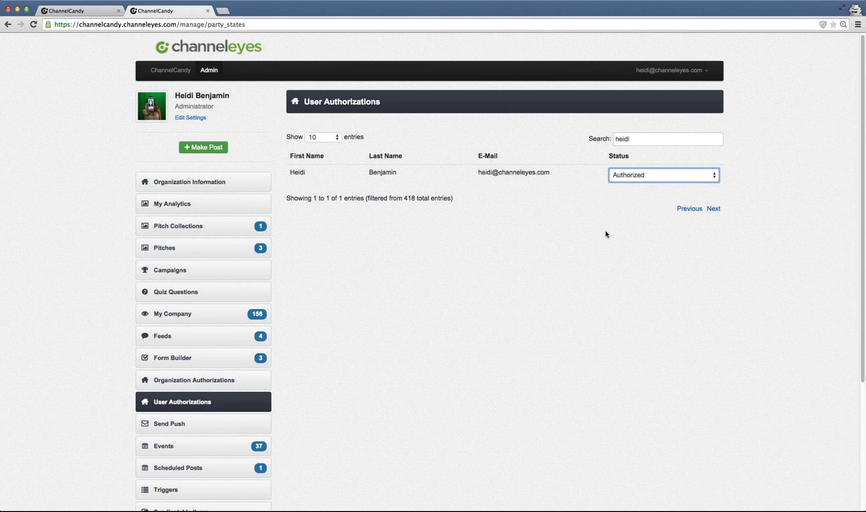
scroll(522, 239, down, 5)
- Open Send Push and review the message box, feed recipients and the Push Activity history
click(166, 325)
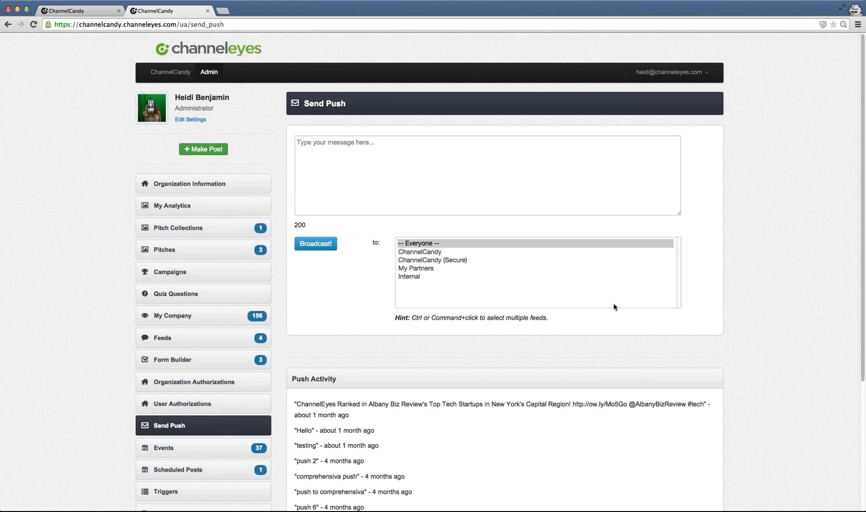
scroll(601, 309, down, 1)
scroll(601, 310, down, 3)
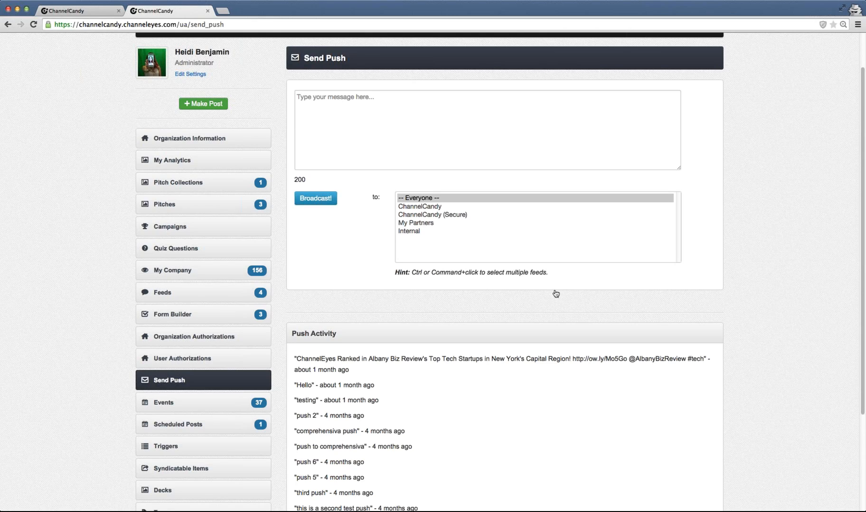
click(332, 107)
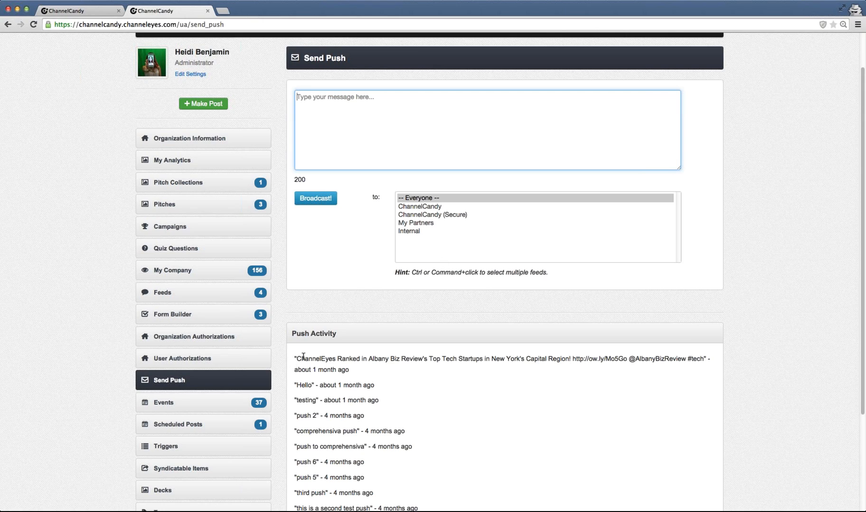
drag(294, 358, 582, 308)
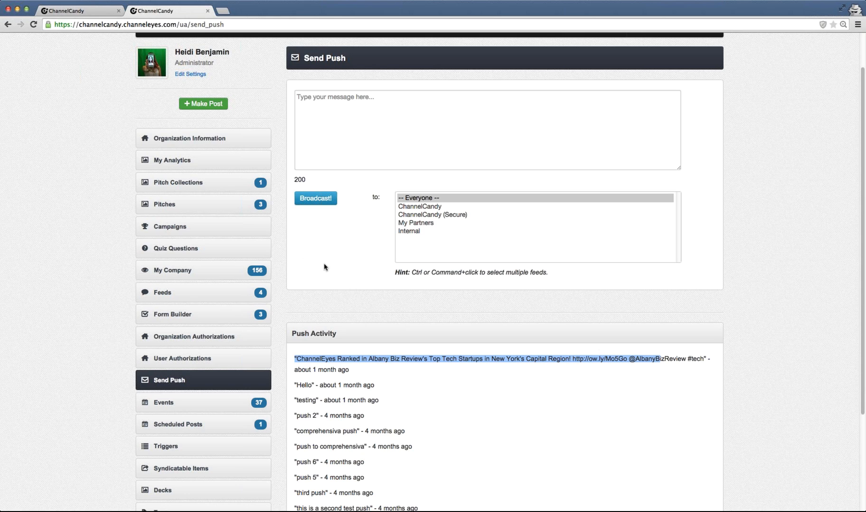
scroll(322, 266, down, 3)
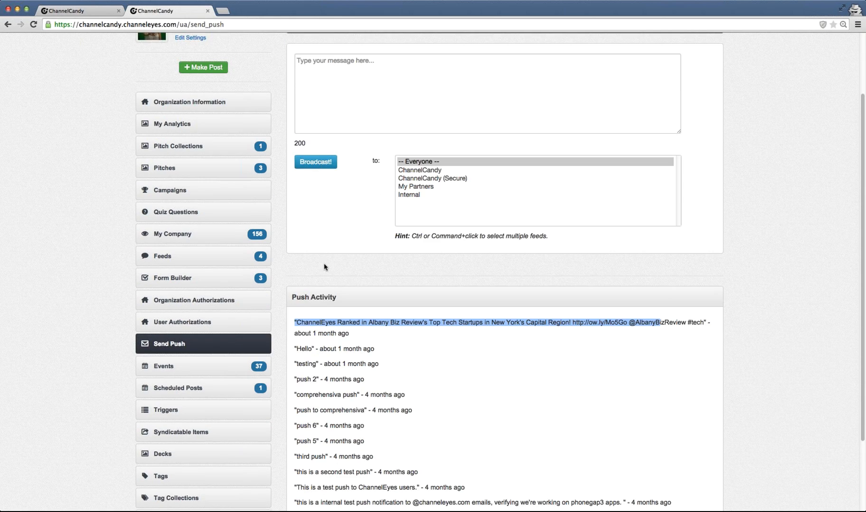
- Start a new event from the Events page for the My Partners group with the Event tag, without saving
click(200, 333)
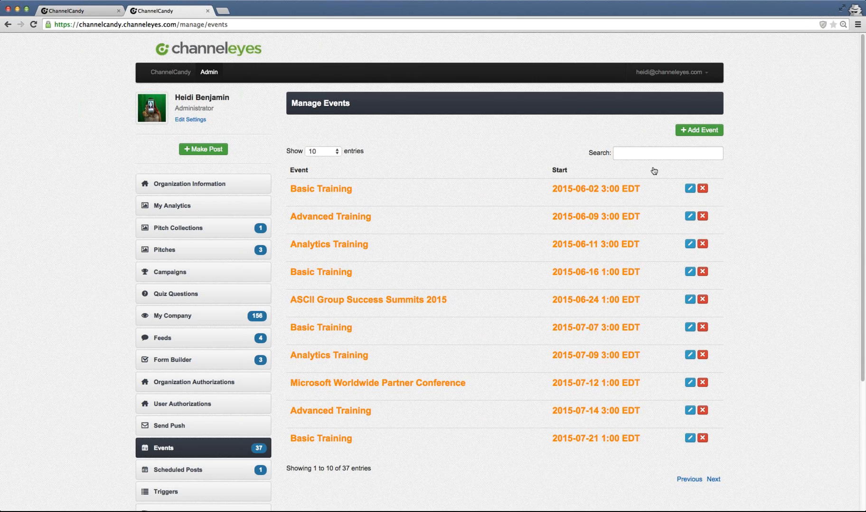
click(679, 137)
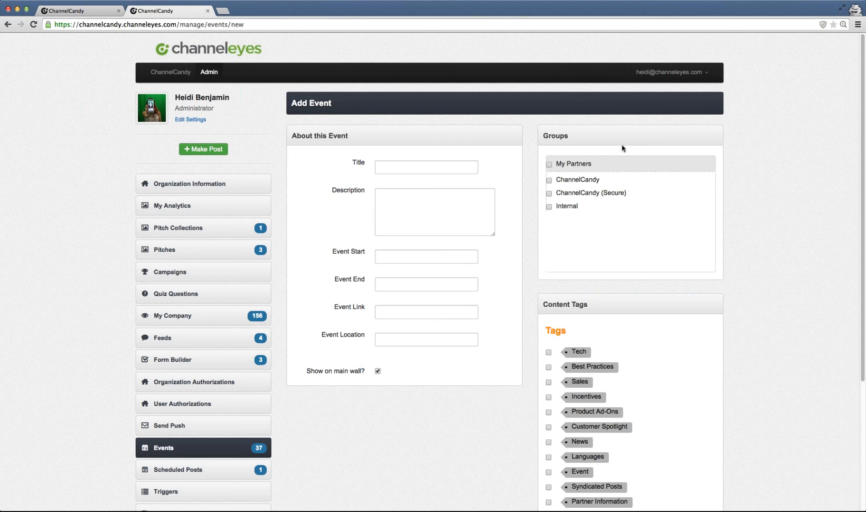
click(432, 169)
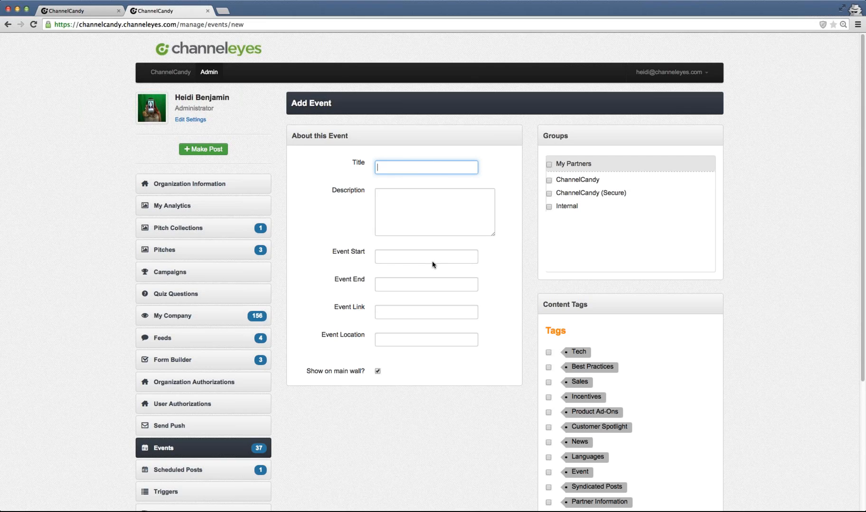
click(388, 340)
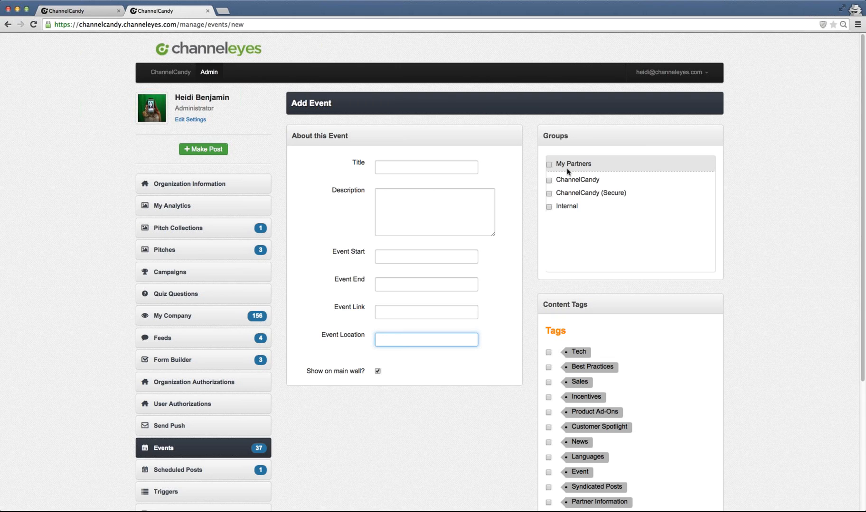
click(549, 165)
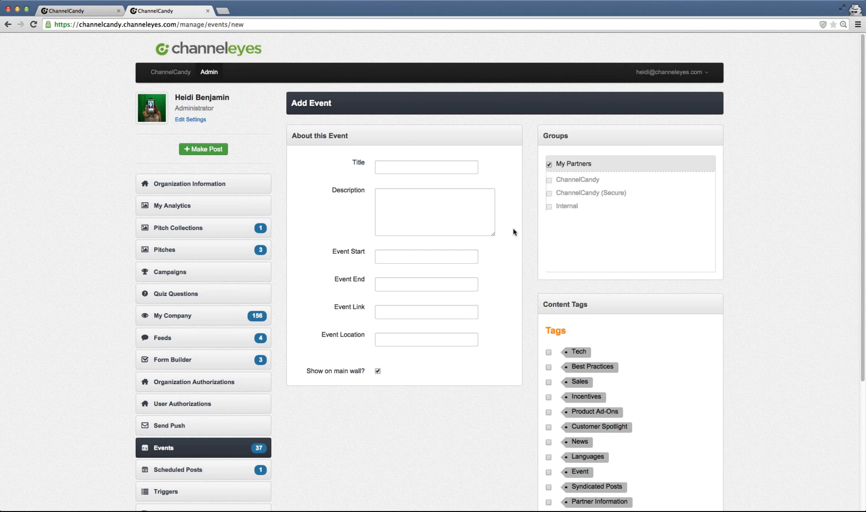
scroll(513, 235, down, 2)
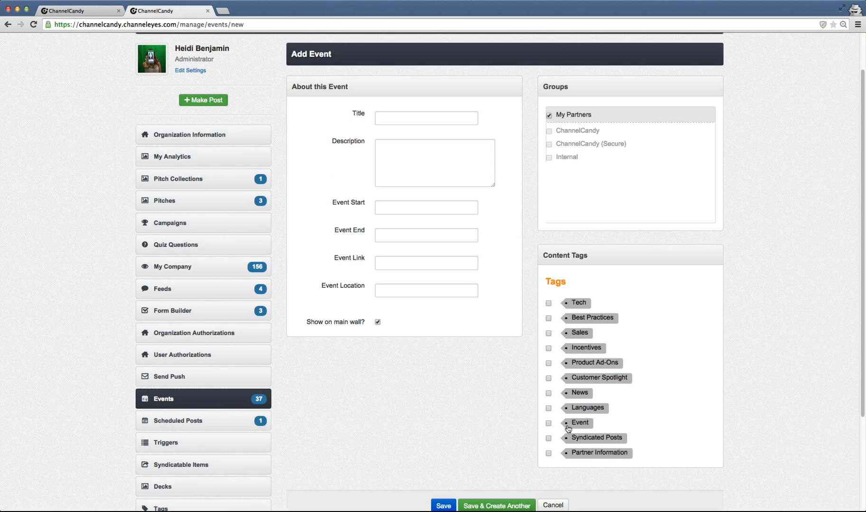
click(548, 423)
scroll(503, 389, down, 1)
scroll(503, 389, down, 3)
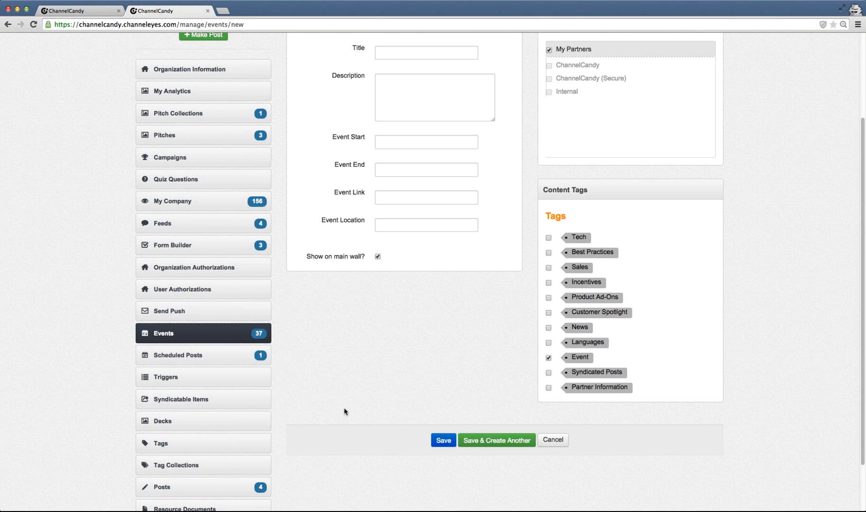
scroll(233, 300, down, 2)
- Open Scheduled Posts to review the queued post, then open the Tag Collections page
click(218, 303)
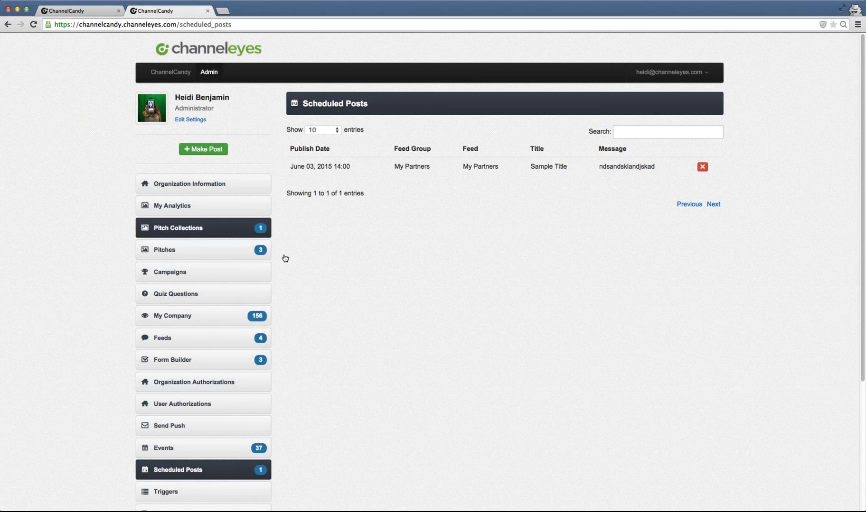
scroll(383, 325, down, 2)
scroll(386, 317, down, 5)
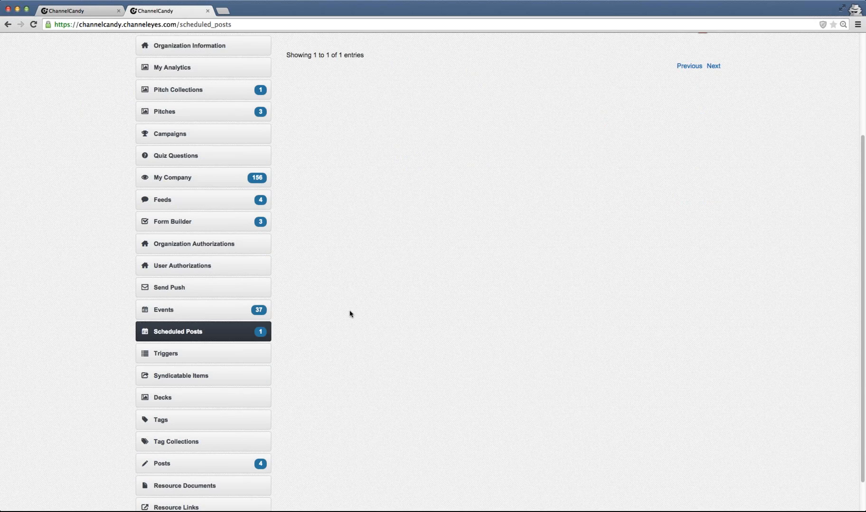
scroll(350, 314, down, 1)
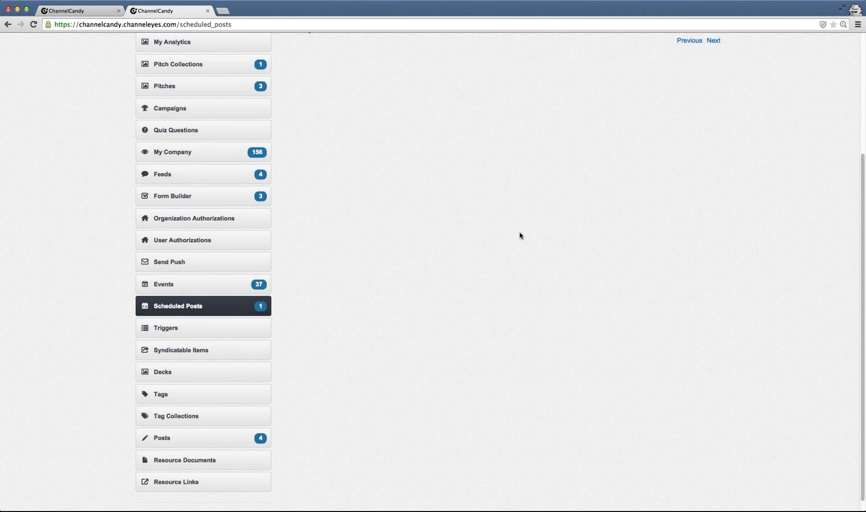
scroll(520, 236, down, 1)
scroll(294, 315, down, 1)
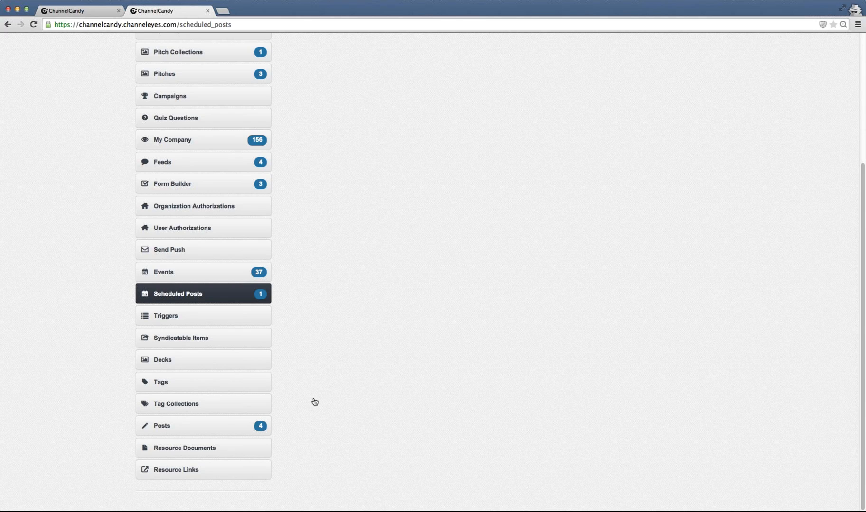
click(232, 406)
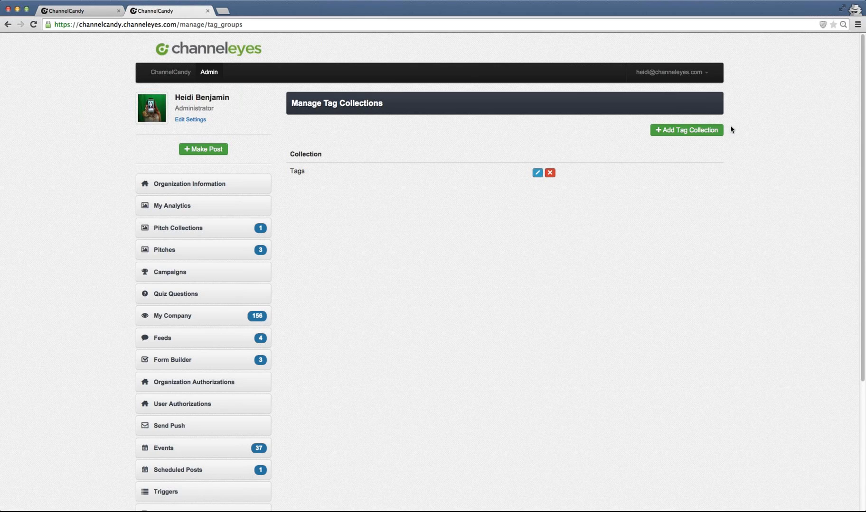
- Create a tag collection named Products with the color Pink
click(703, 133)
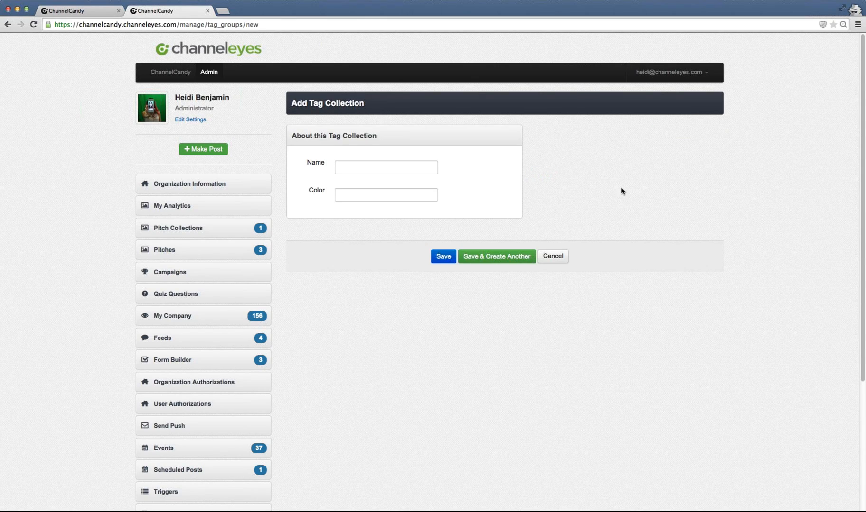
click(385, 178)
text(Prod)
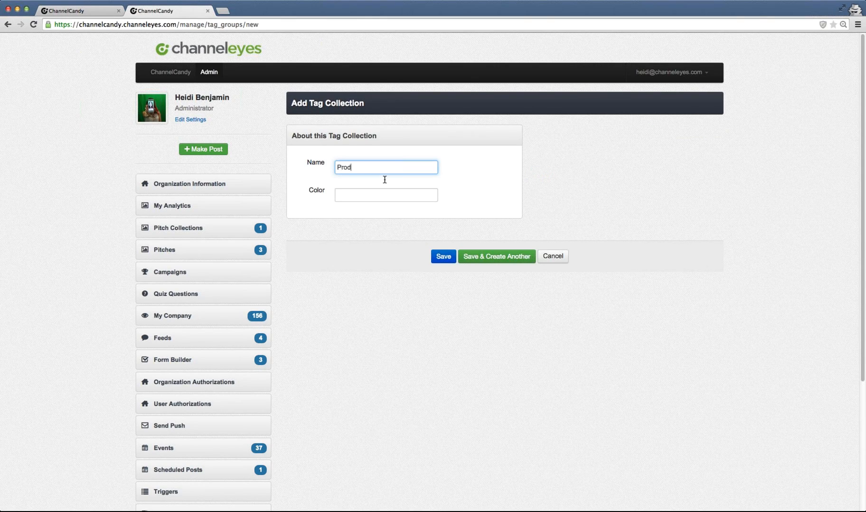
text(ucts)
click(350, 193)
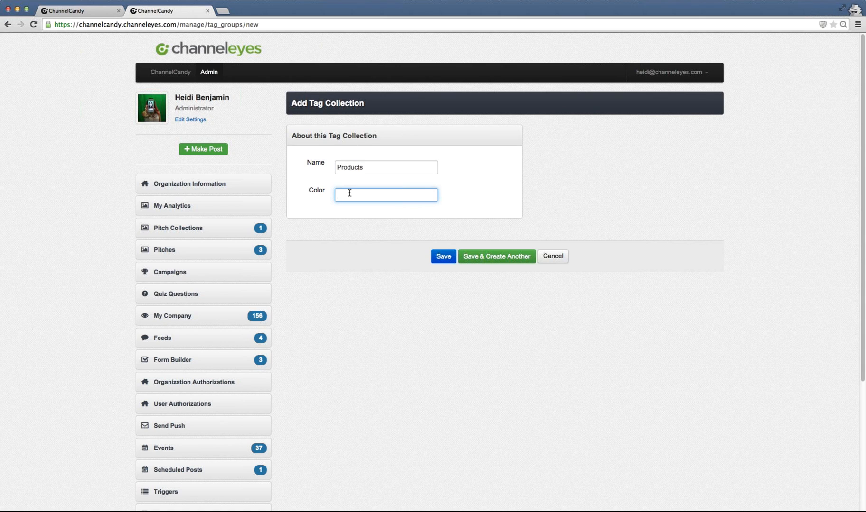
text(Red)
key(BackSpace)
key(BackSpace)
key(BackSpace)
text(Pink)
click(437, 260)
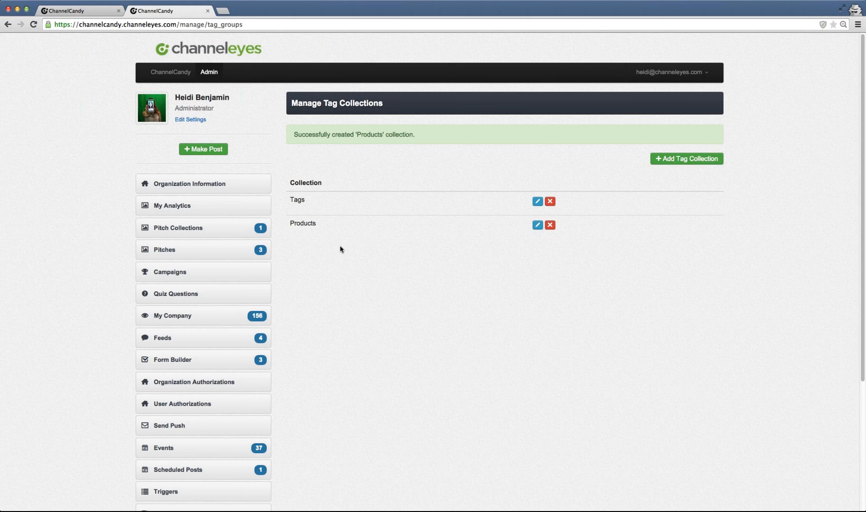
- Open Tags and add a ChannelCandy tag assigned to the Products tag collection
scroll(340, 249, down, 1)
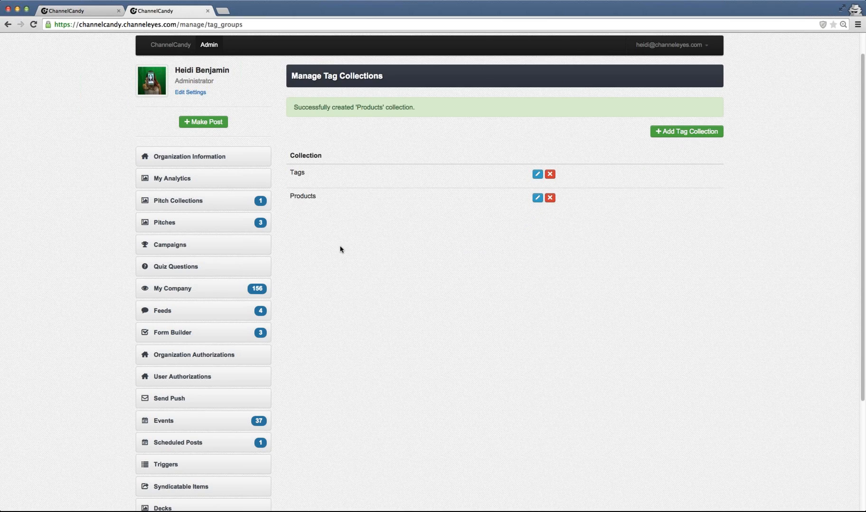
scroll(340, 249, down, 4)
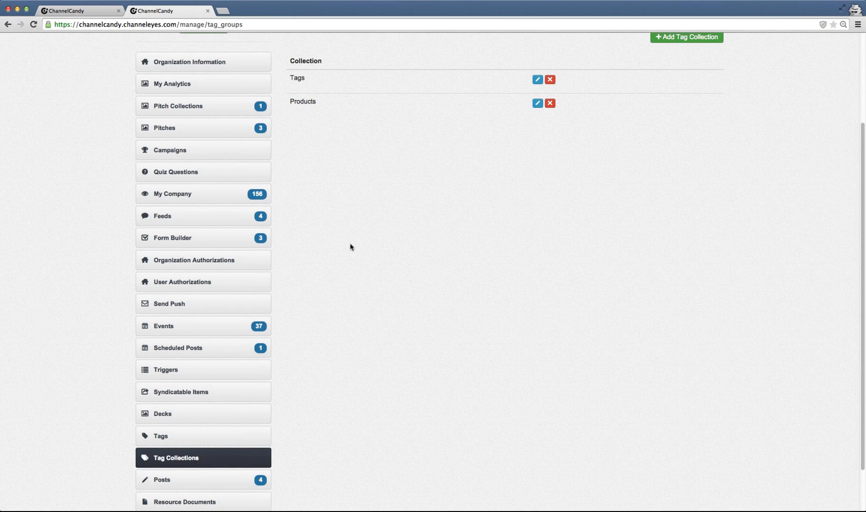
click(197, 433)
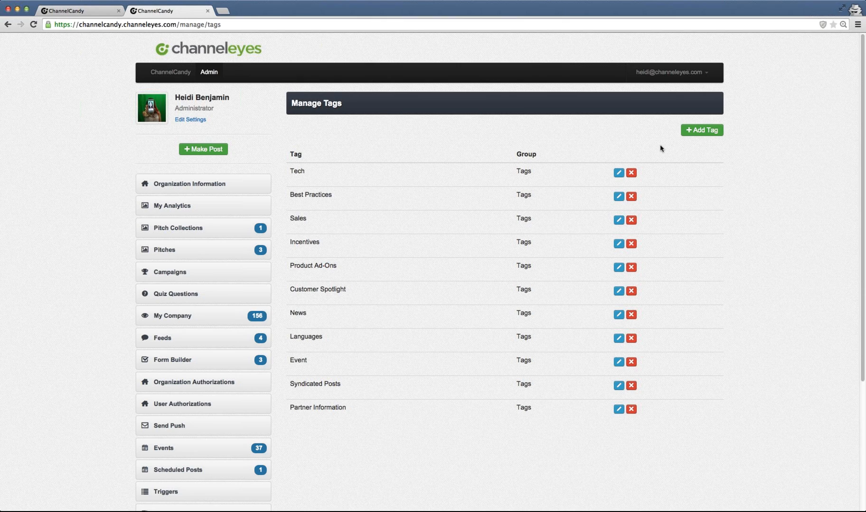
click(689, 134)
click(381, 168)
text(C)
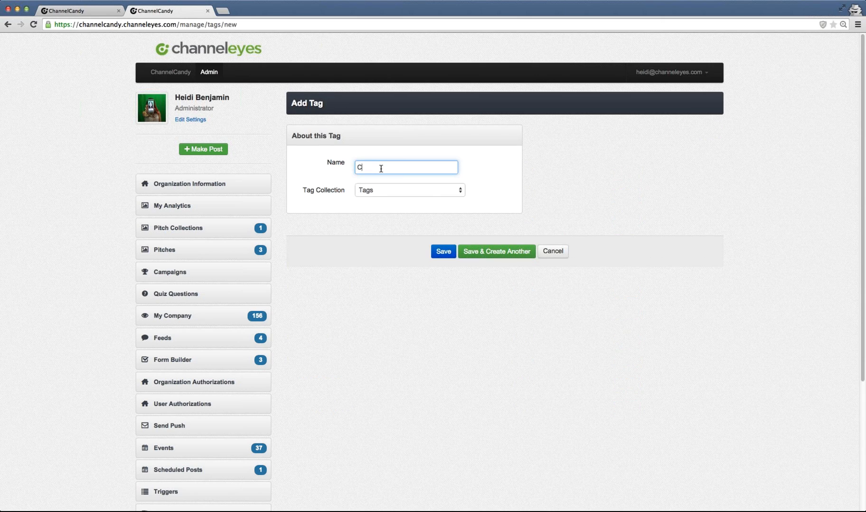
text(hannelCandy)
click(376, 191)
click(377, 200)
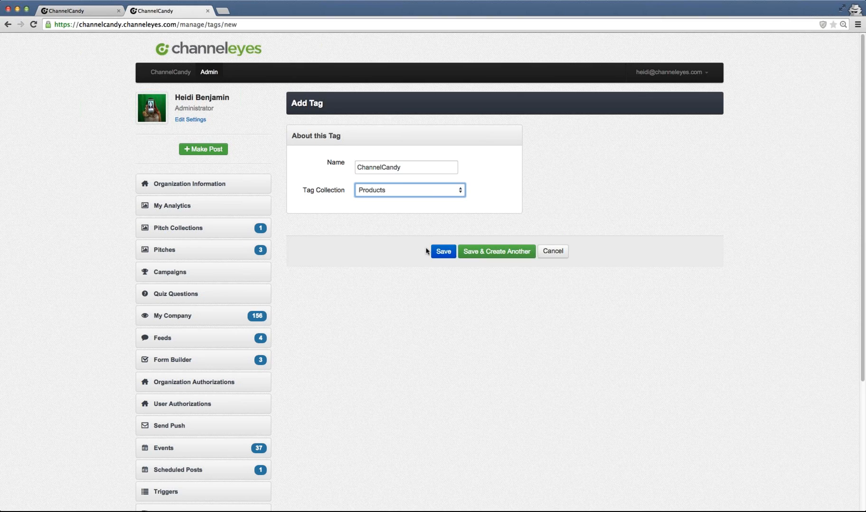
click(443, 256)
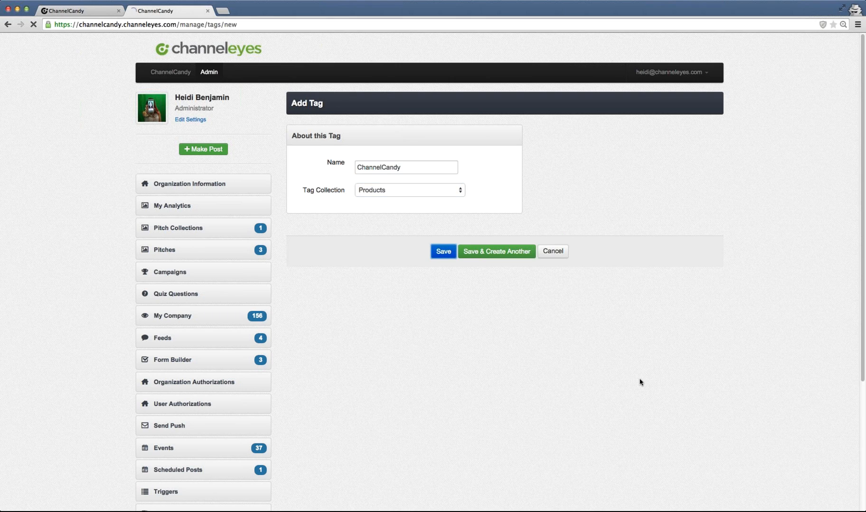
- Open a new post form and examine how the Tags and Products groups appear under Content Tags
scroll(431, 332, down, 1)
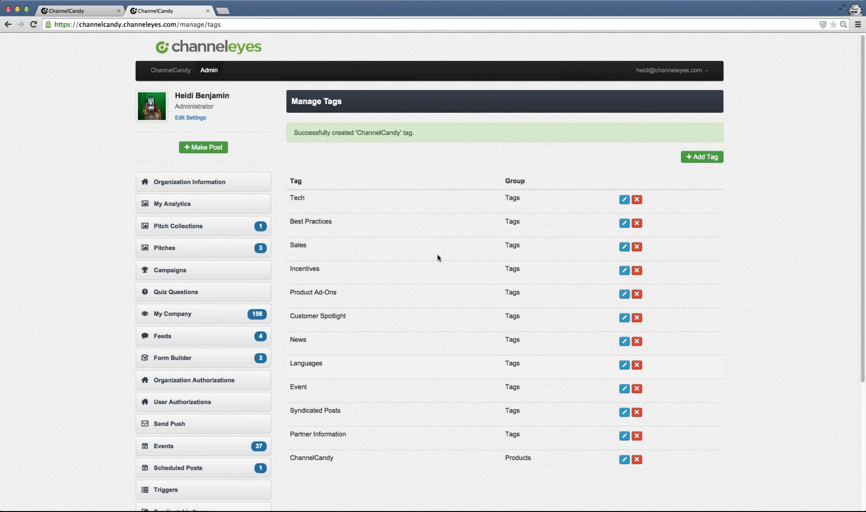
click(195, 150)
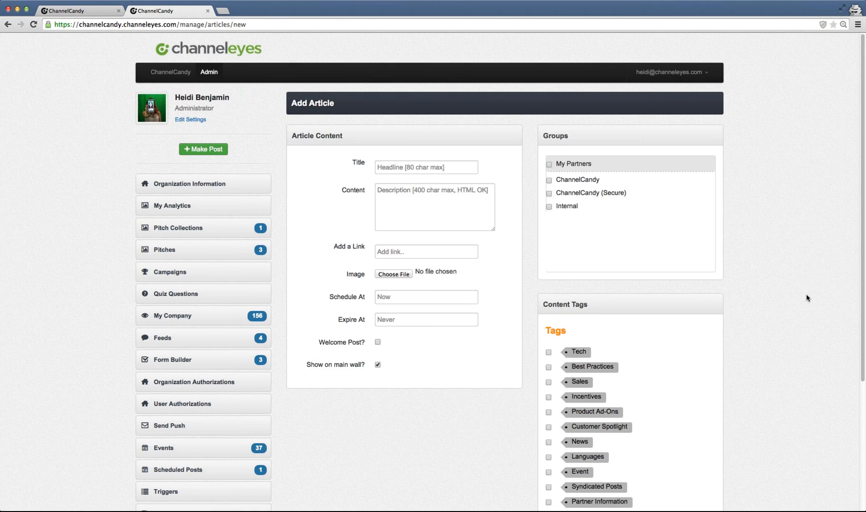
scroll(770, 305, down, 2)
scroll(770, 305, down, 1)
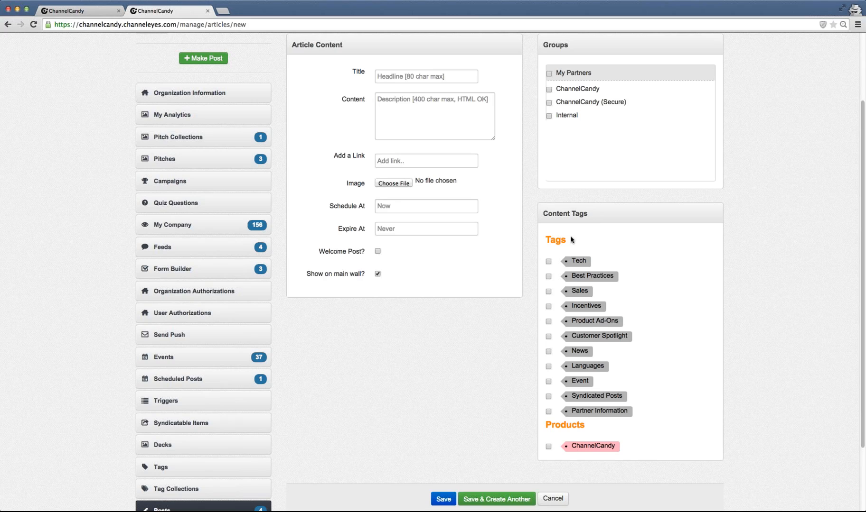
drag(566, 241, 540, 243)
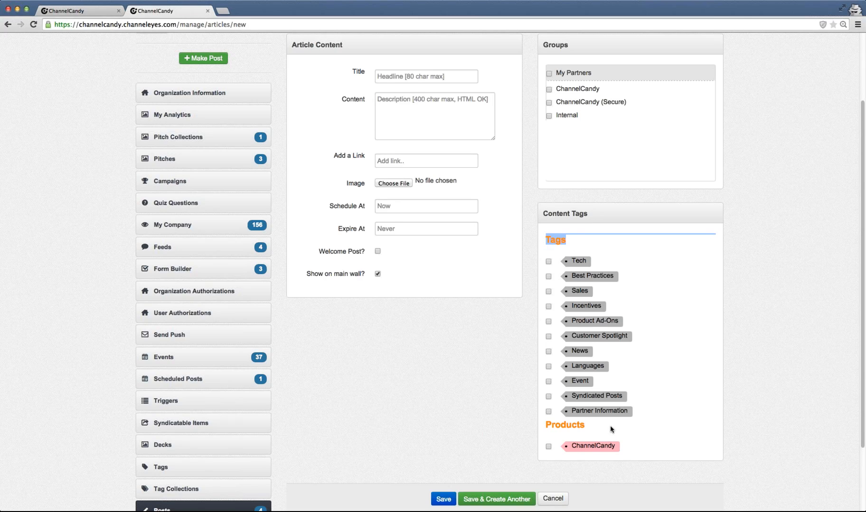
drag(586, 426, 543, 427)
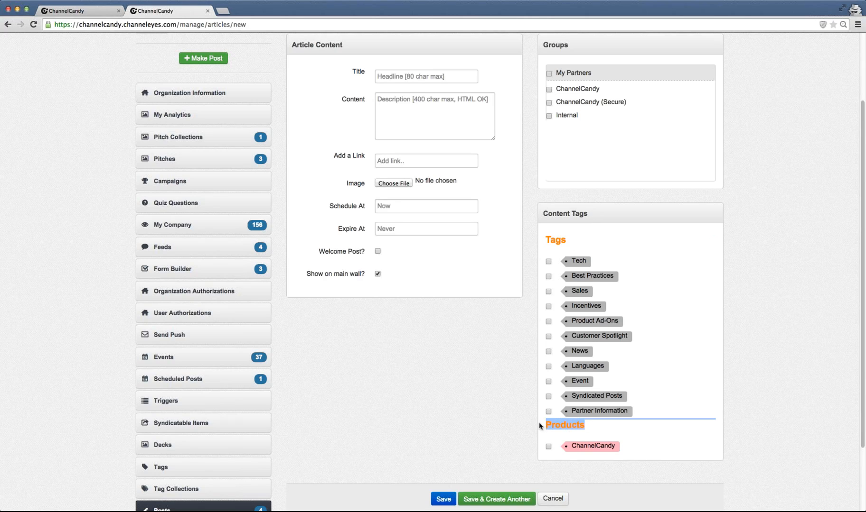
click(634, 430)
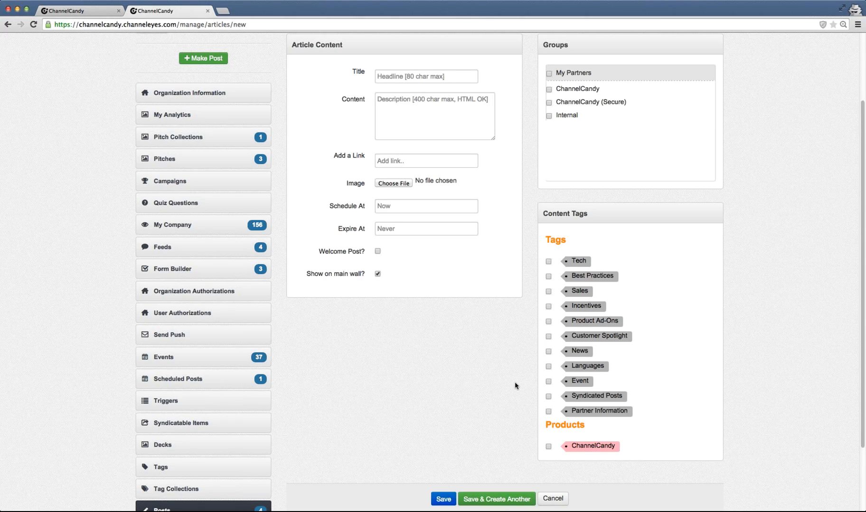
scroll(365, 411, down, 1)
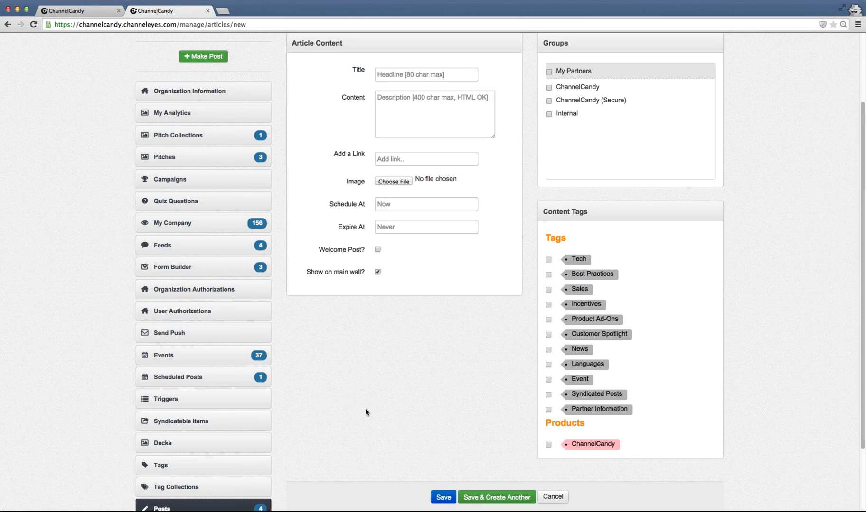
scroll(366, 412, down, 1)
scroll(365, 411, down, 5)
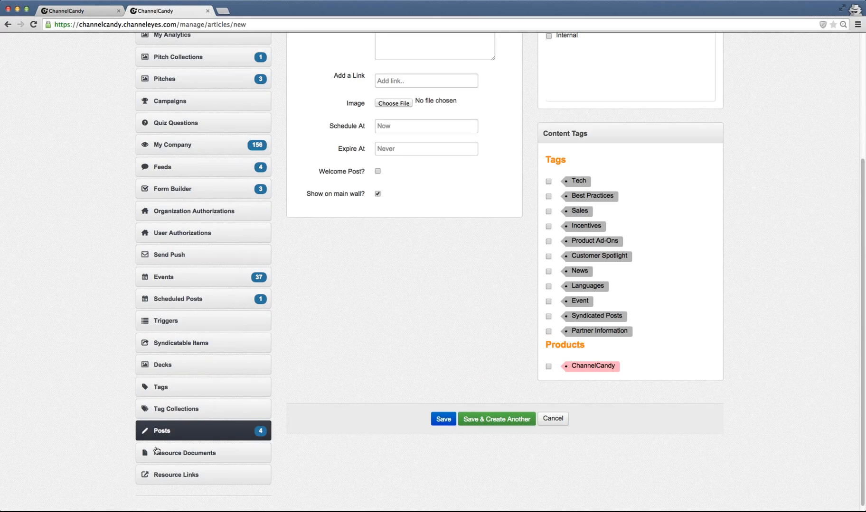
- Open Resource Documents and browse the list of existing documents
click(161, 454)
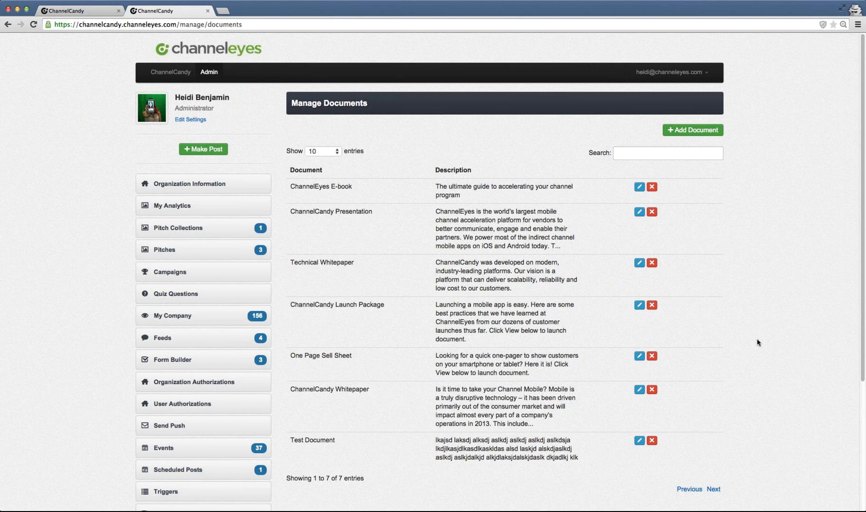
scroll(756, 341, down, 1)
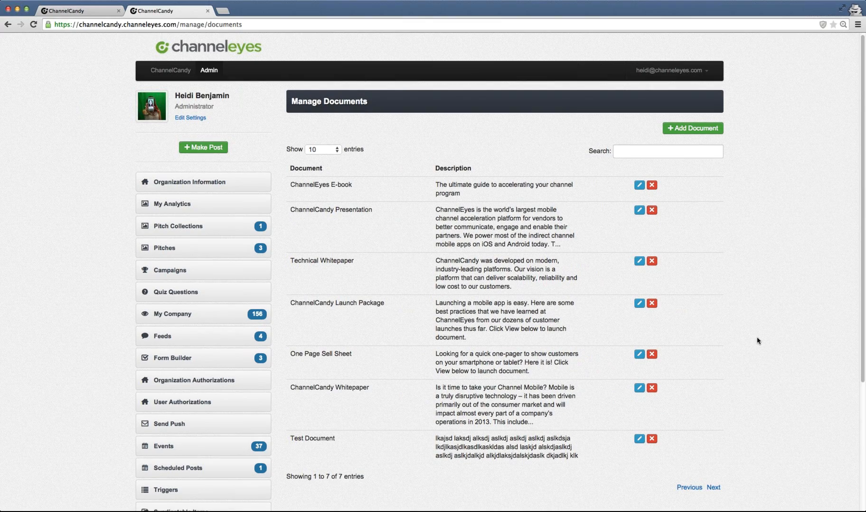
scroll(756, 341, down, 3)
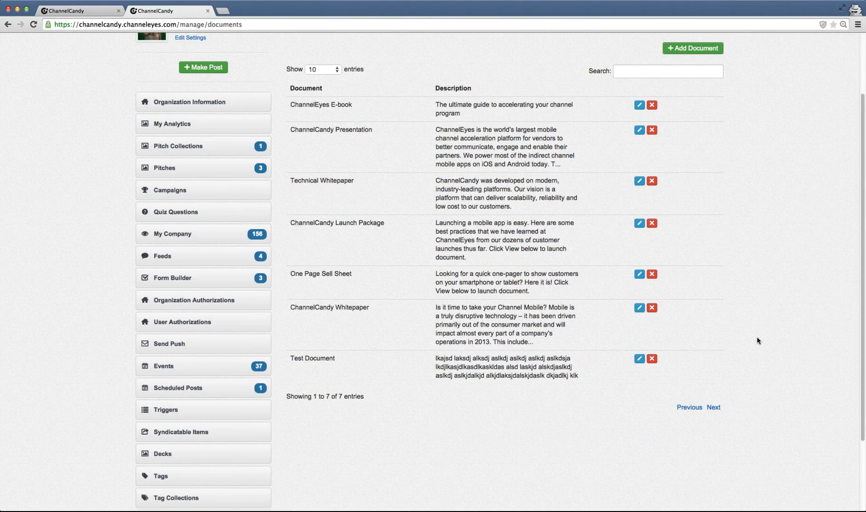
scroll(756, 341, down, 4)
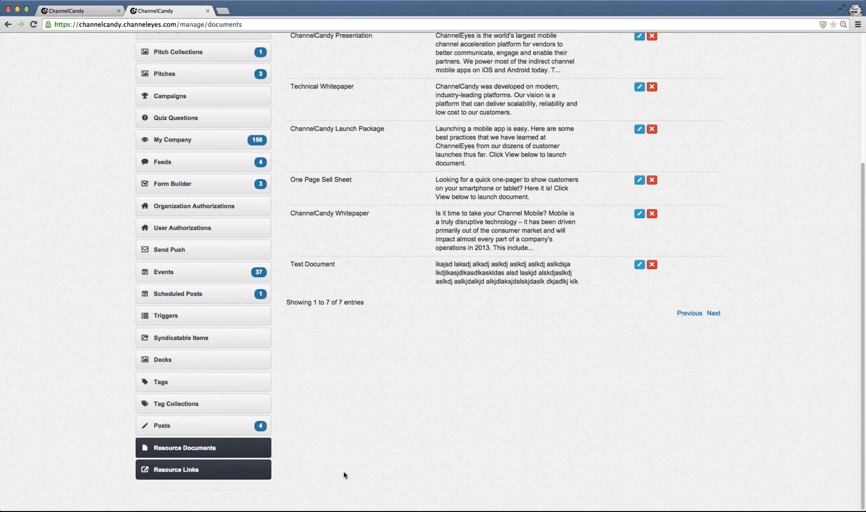
scroll(545, 451, up, 5)
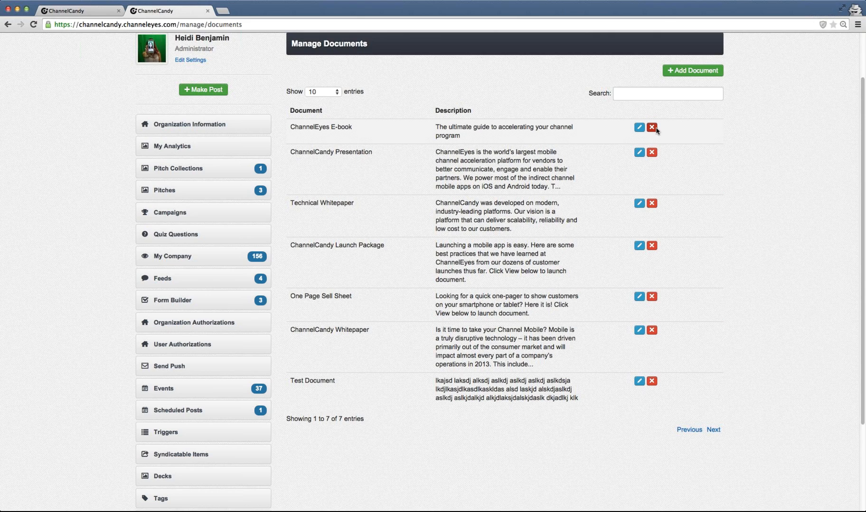
- Start a new document titled ChannelCandy Launch Package with description jndsjakdnasjkdnaslk and category Marketing
click(683, 74)
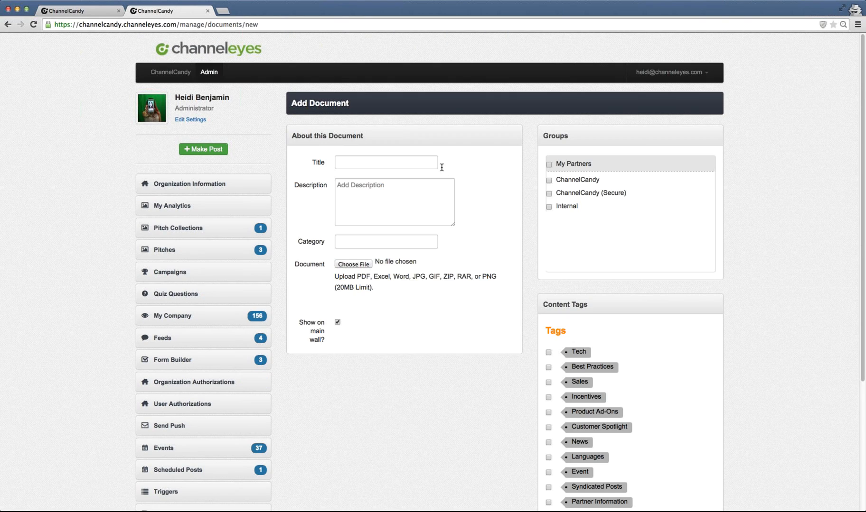
click(412, 159)
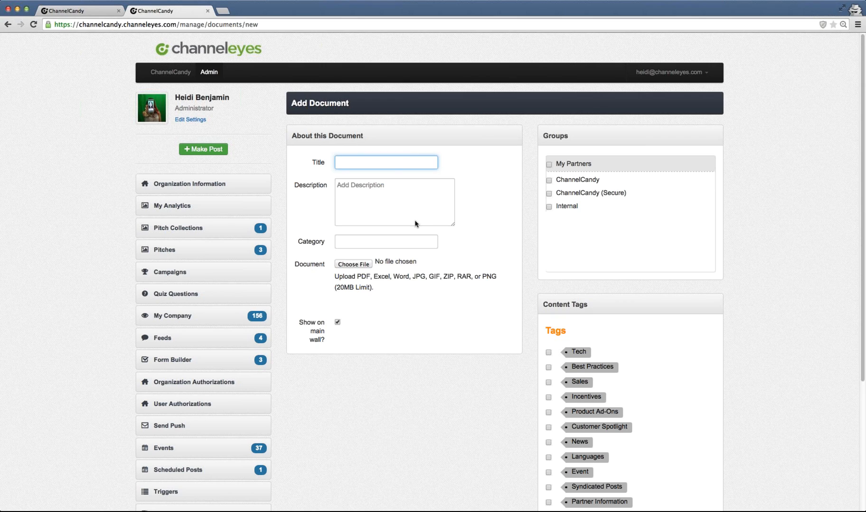
click(401, 242)
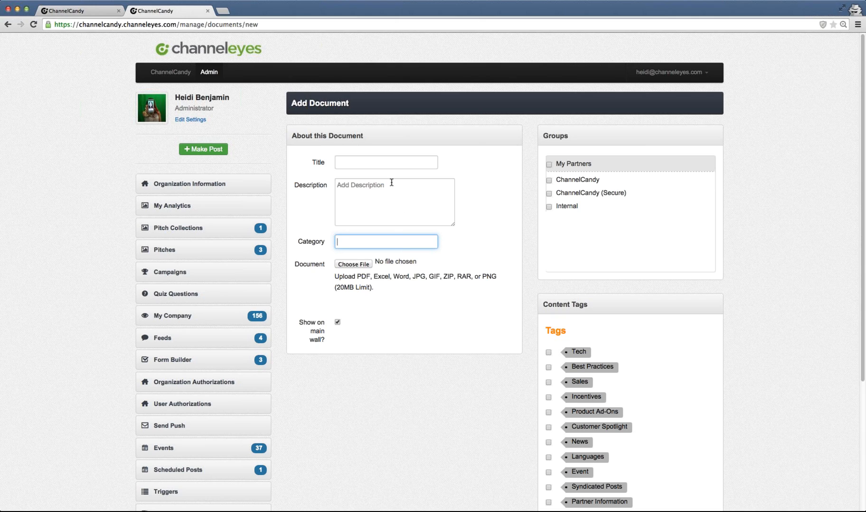
click(383, 164)
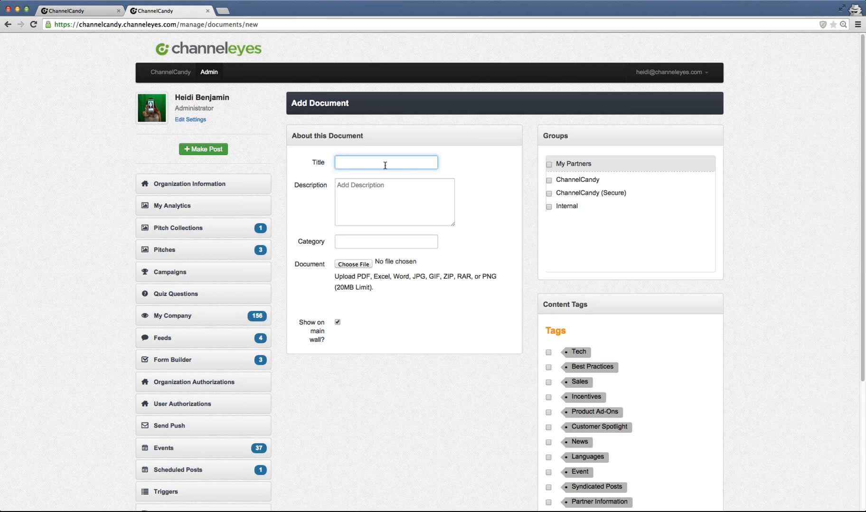
text(ChannelCandy Launch Package)
click(372, 209)
text(jndsjakdnasjkdnaslk)
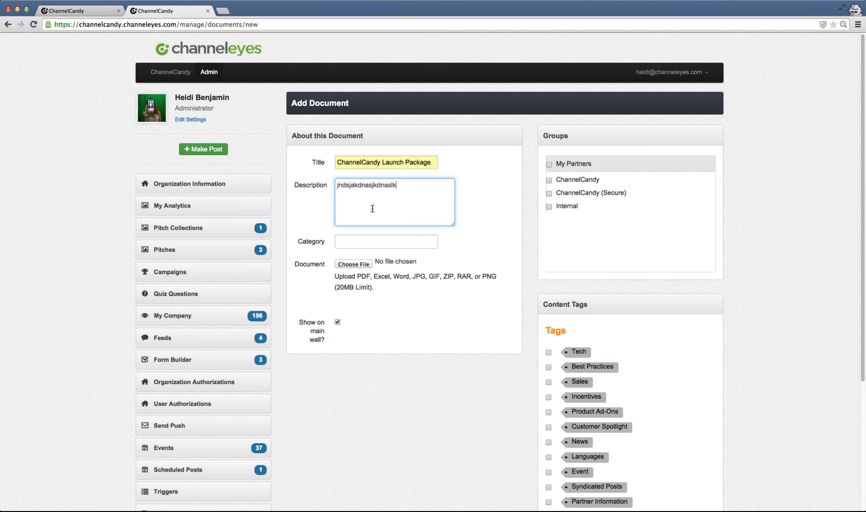
click(411, 244)
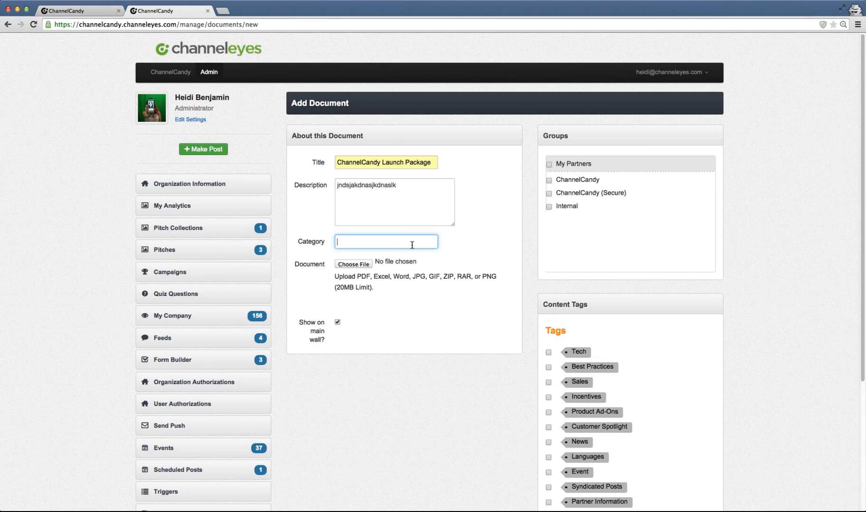
text(Marketing)
click(512, 233)
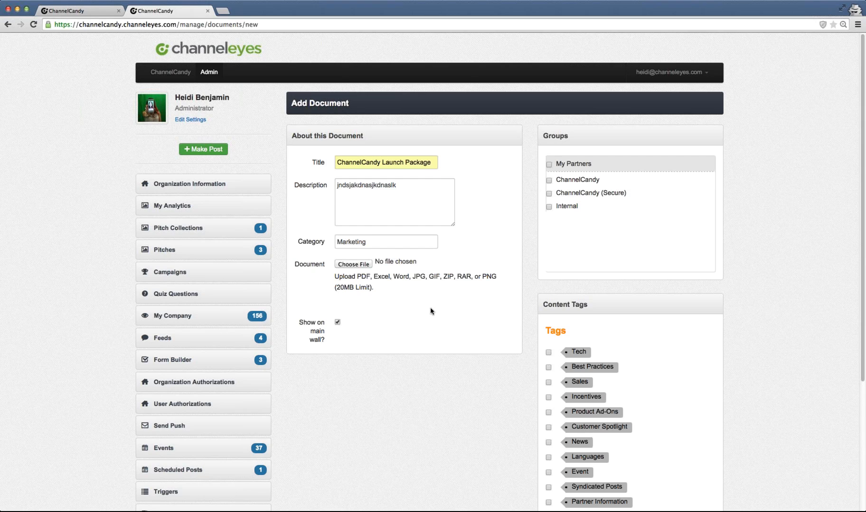
- Tag the new document with the ChannelCandy product tag, then open Resource Links without saving it
scroll(431, 311, down, 1)
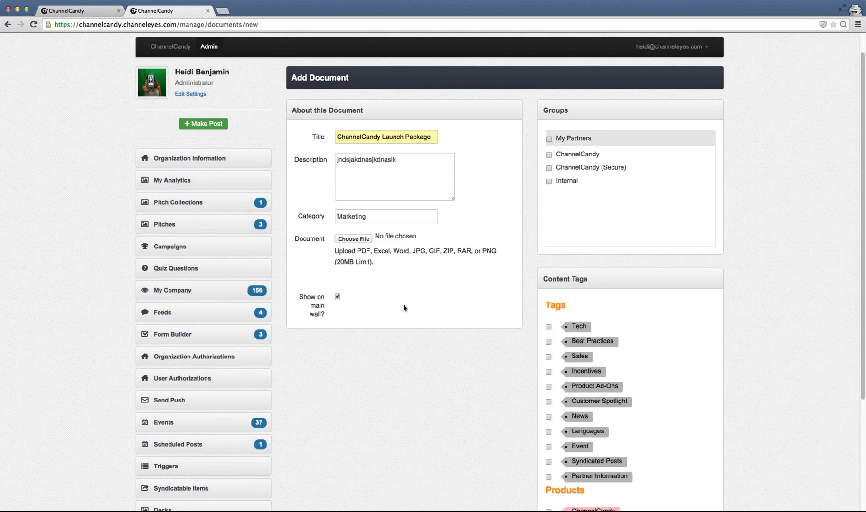
scroll(403, 309, down, 1)
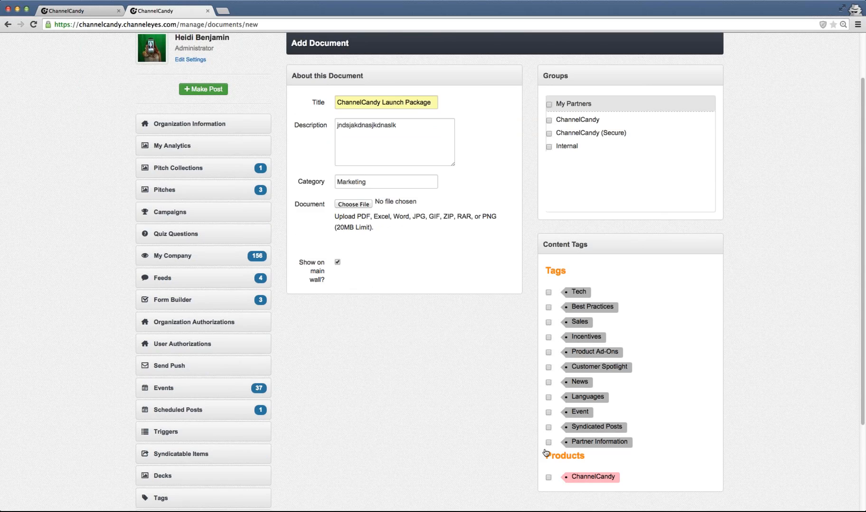
click(548, 478)
scroll(364, 401, down, 2)
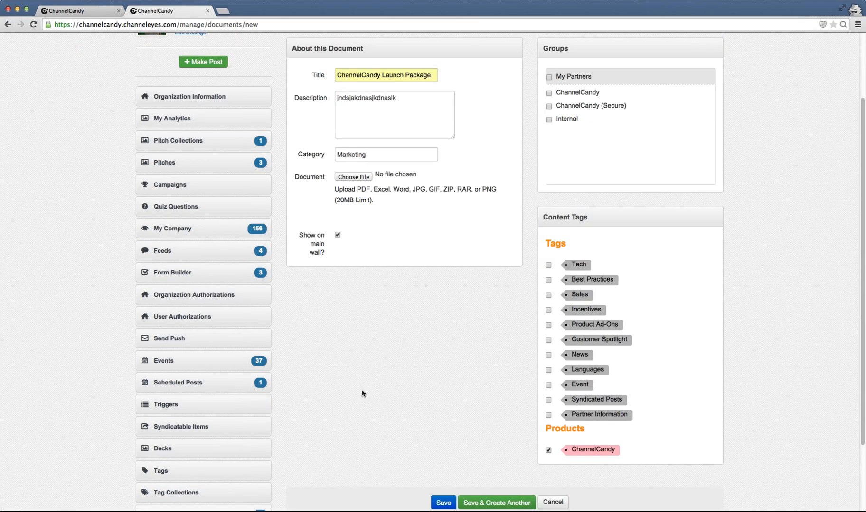
scroll(362, 393, down, 4)
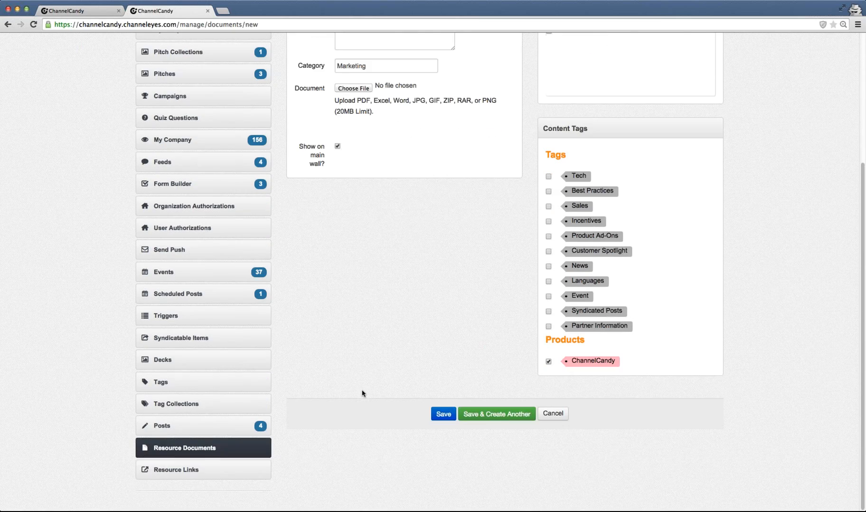
click(193, 469)
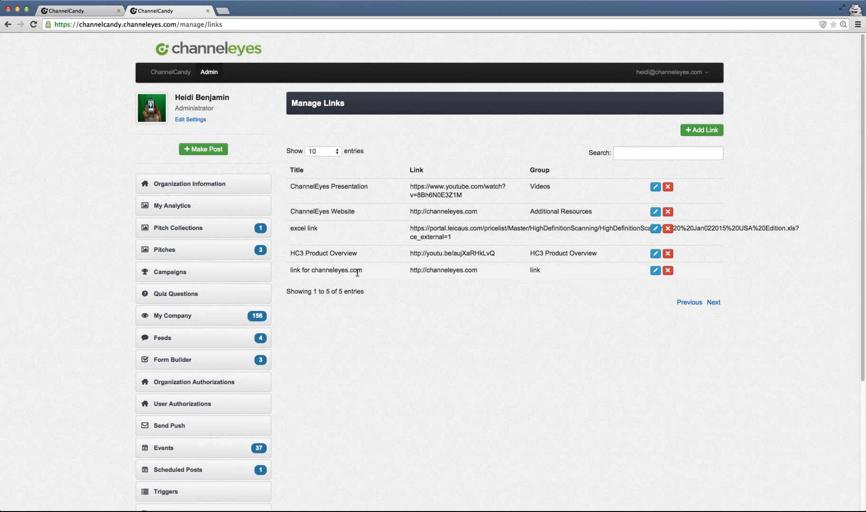
- Open a new resource link form and examine its fields, groups and content tags
click(713, 134)
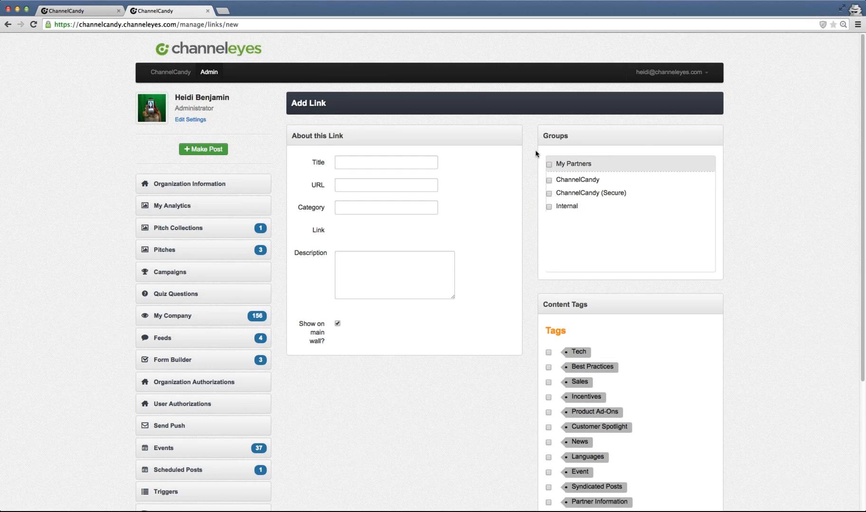
click(375, 186)
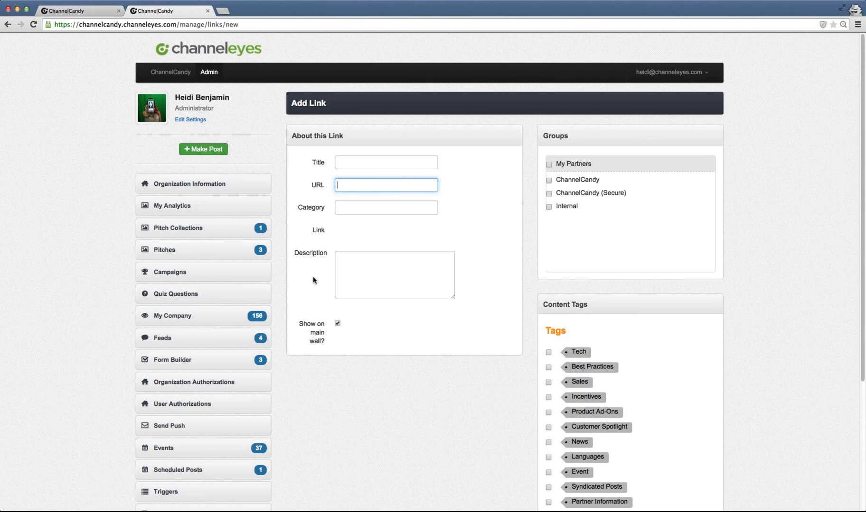
scroll(313, 280, down, 1)
scroll(313, 280, down, 5)
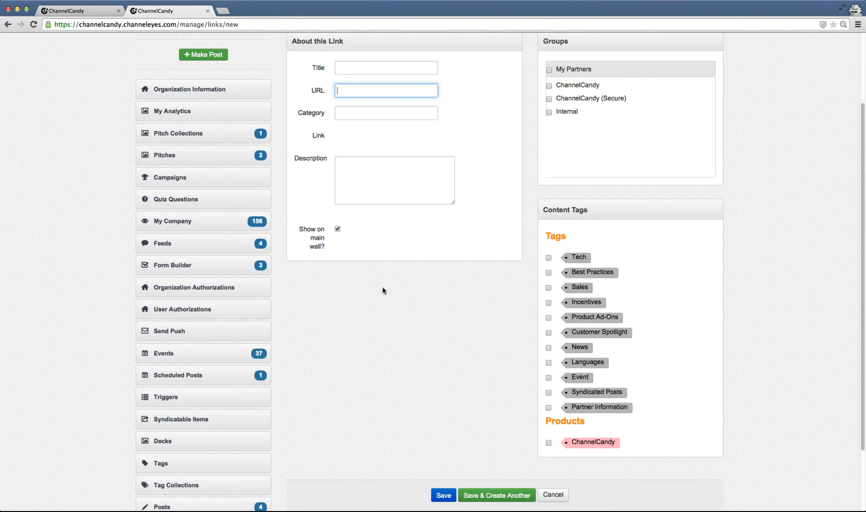
scroll(383, 291, down, 2)
scroll(383, 291, down, 1)
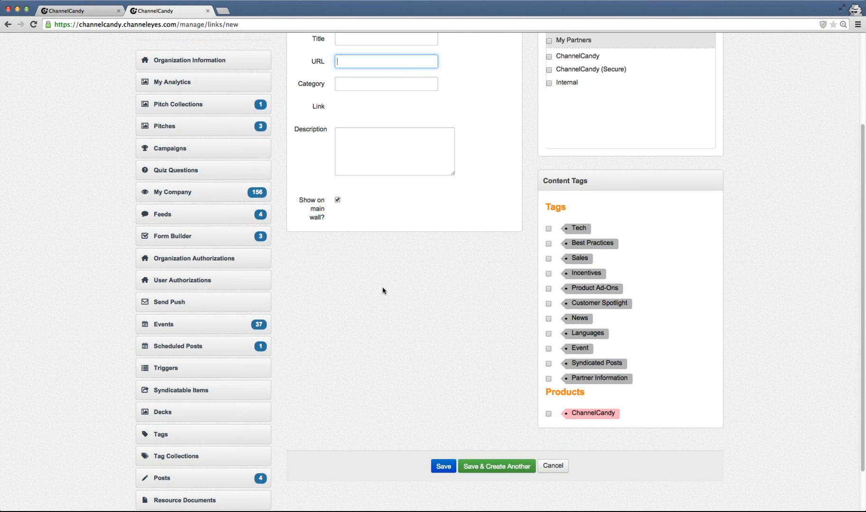
scroll(375, 287, down, 1)
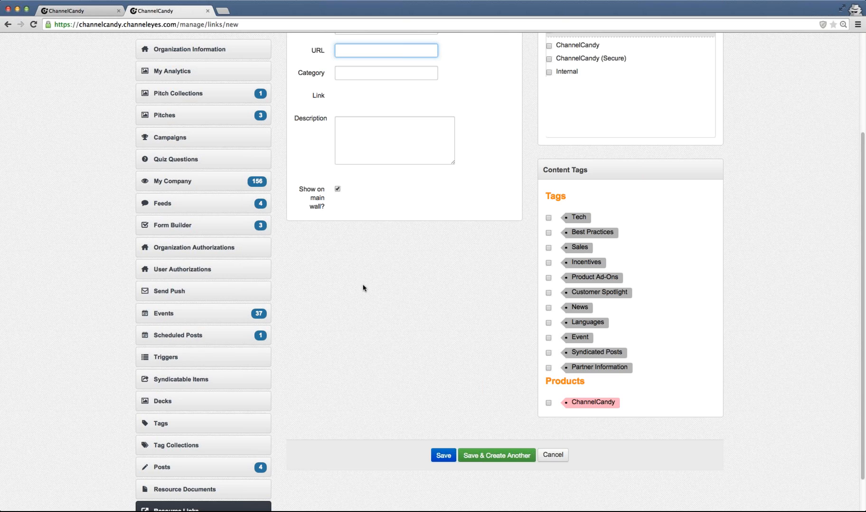
scroll(291, 333, up, 1)
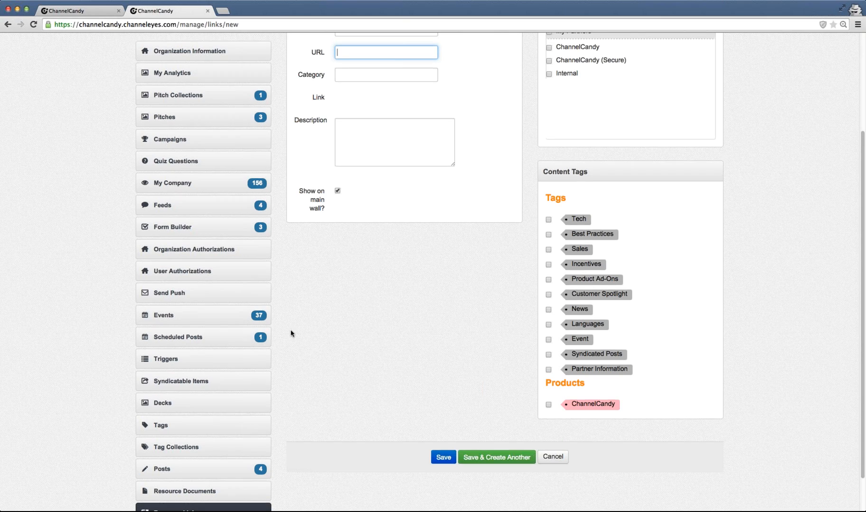
scroll(291, 333, up, 3)
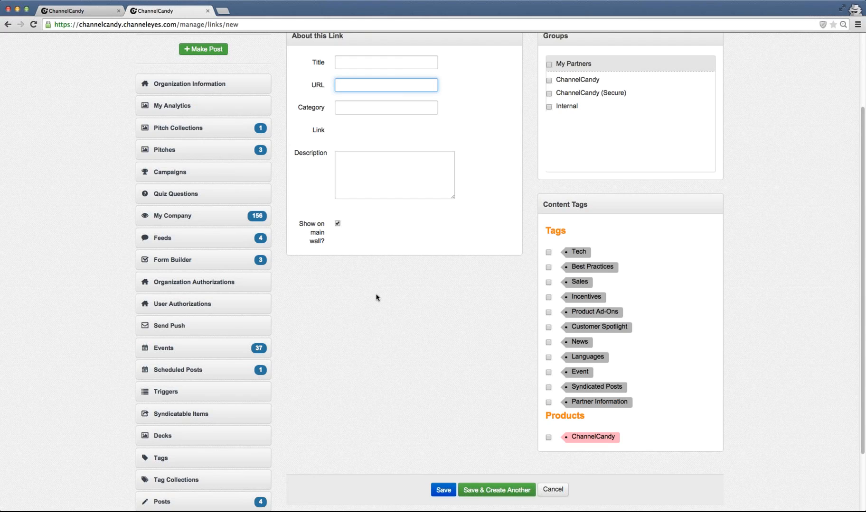
scroll(357, 324, down, 1)
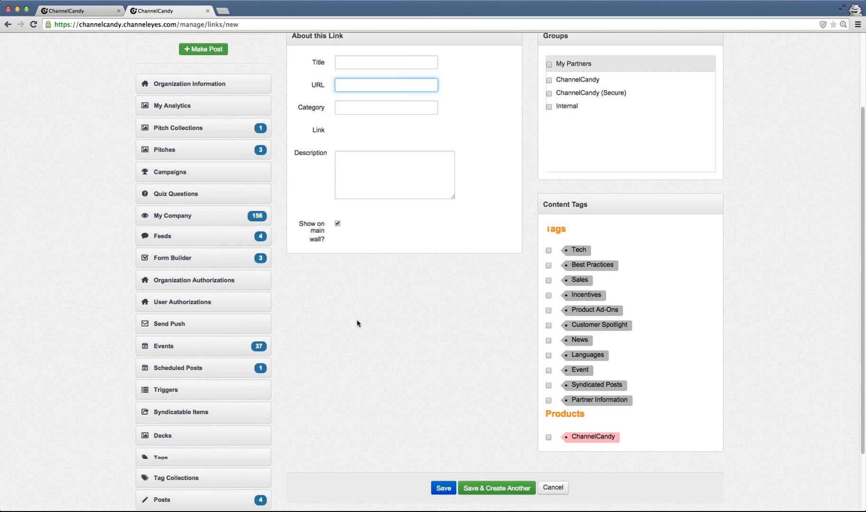
scroll(357, 323, down, 5)
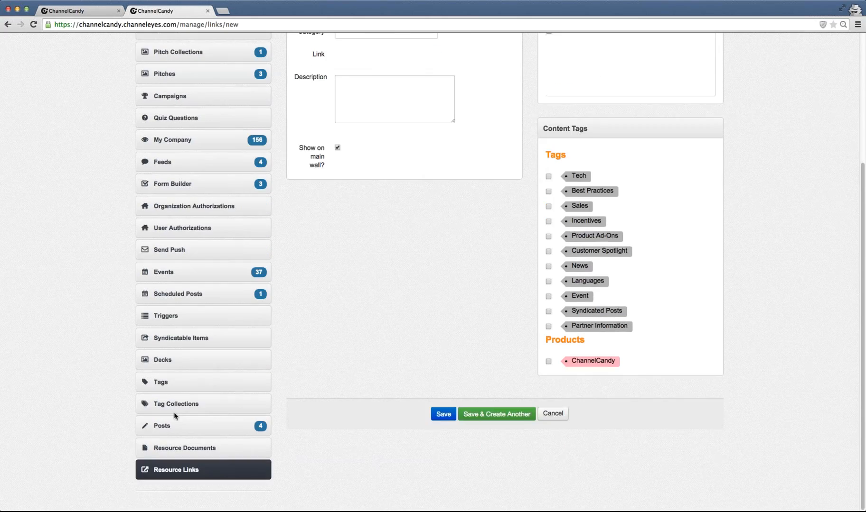
- Open the Posts list and delete the Sample Title article
click(159, 430)
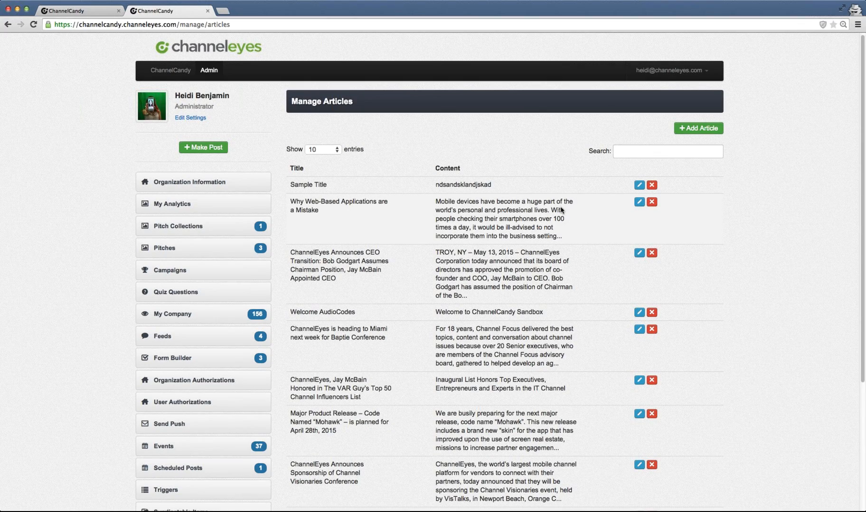
scroll(561, 208, down, 2)
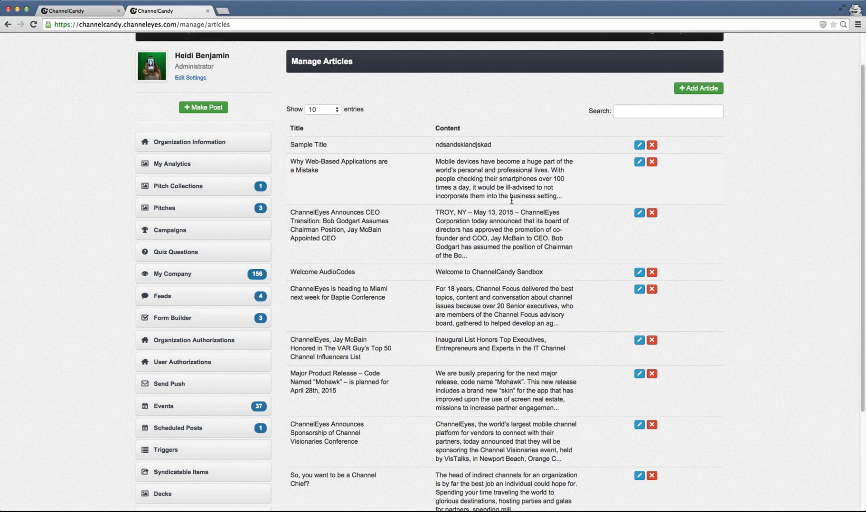
scroll(511, 203, down, 2)
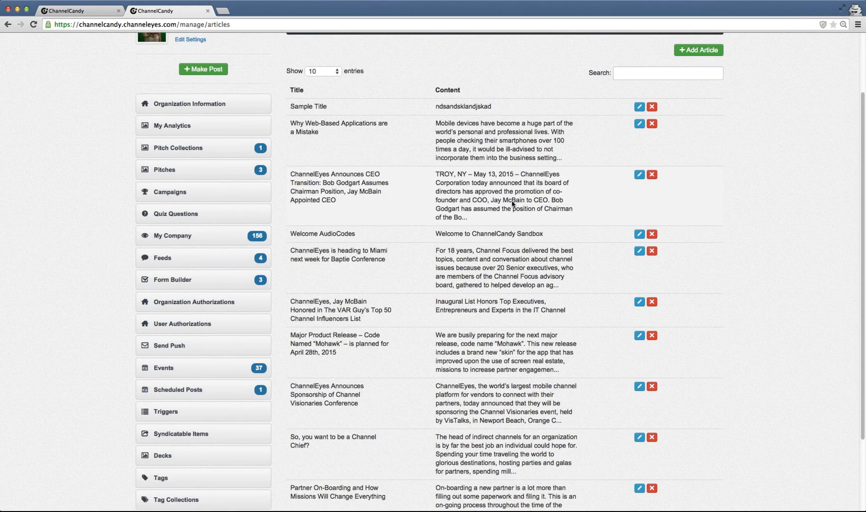
scroll(512, 203, down, 5)
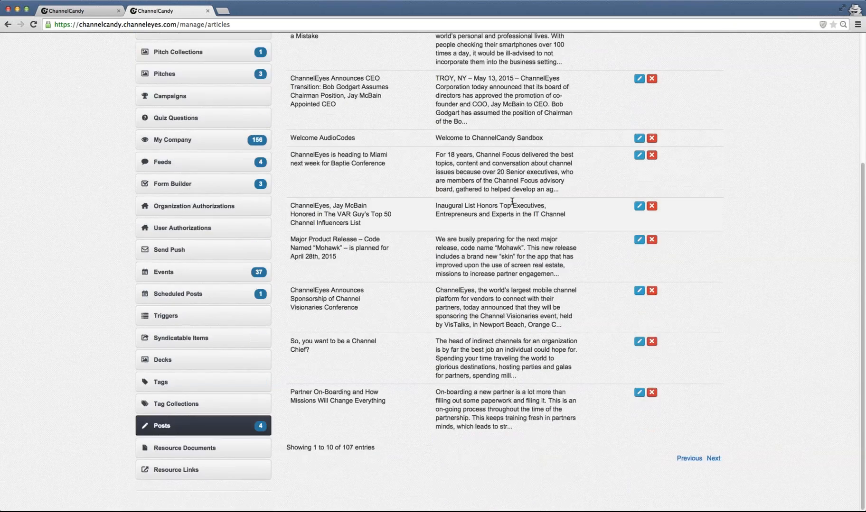
scroll(512, 202, up, 6)
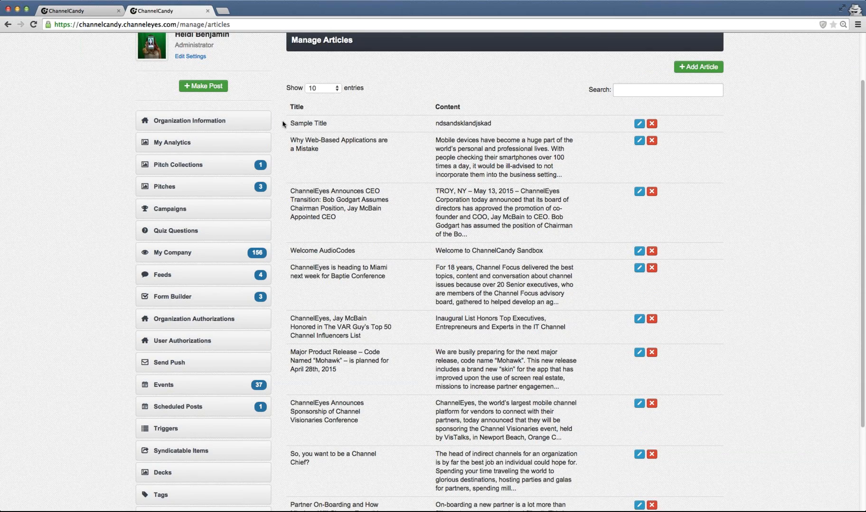
drag(282, 124, 617, 127)
click(660, 164)
click(651, 124)
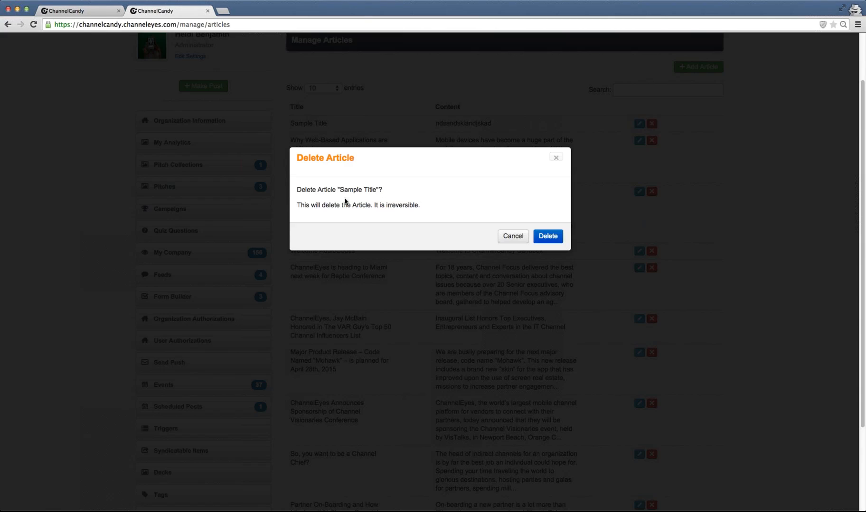
click(548, 237)
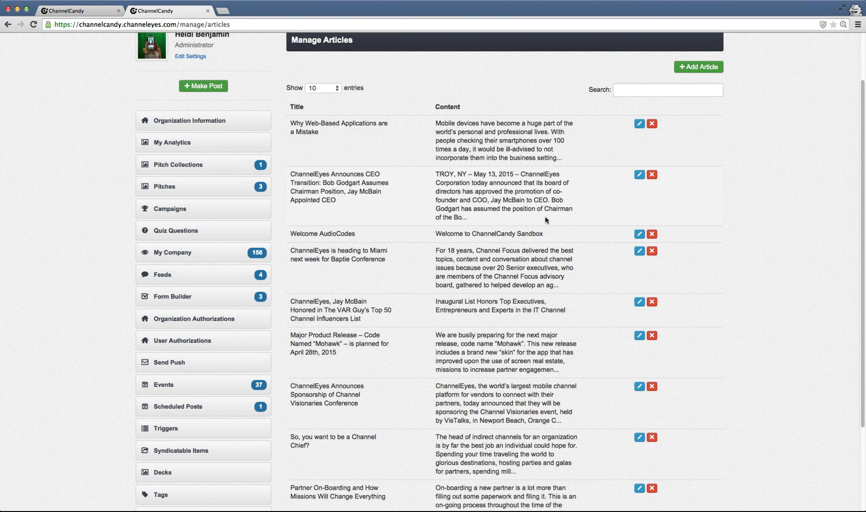
- Switch to the user-facing wall tab and scroll through the news wall items
scroll(518, 222, up, 1)
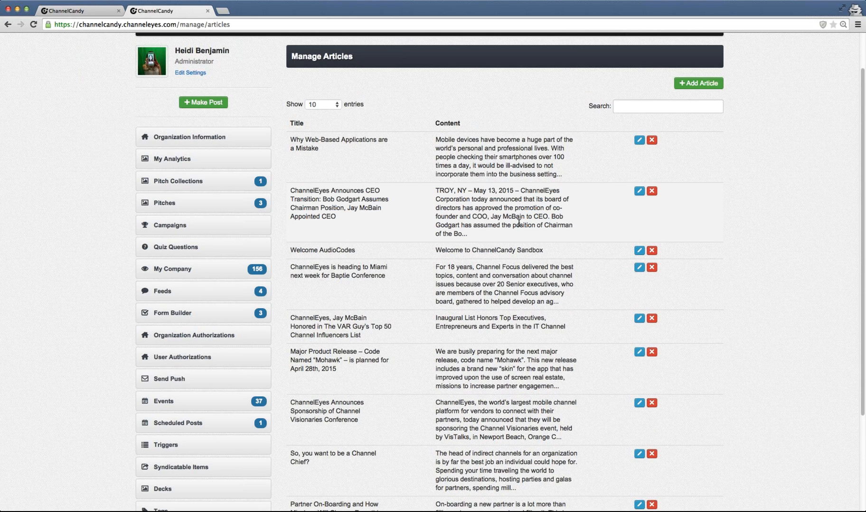
scroll(518, 222, up, 1)
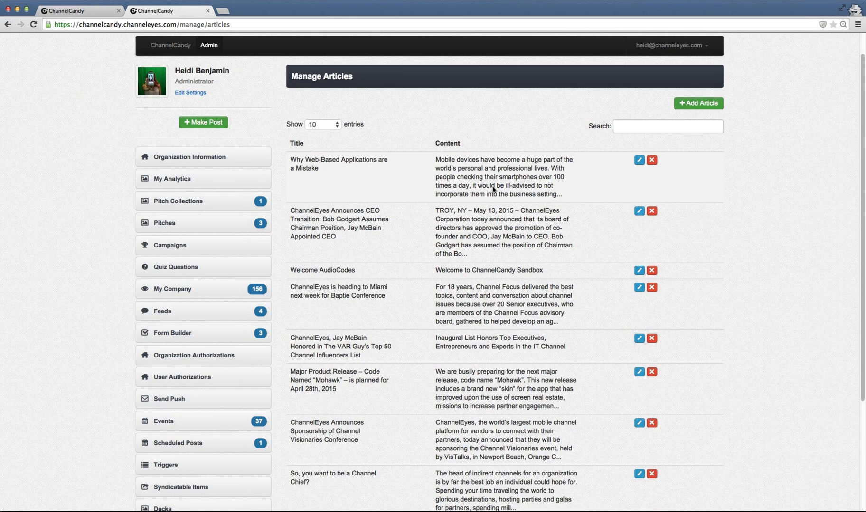
click(51, 12)
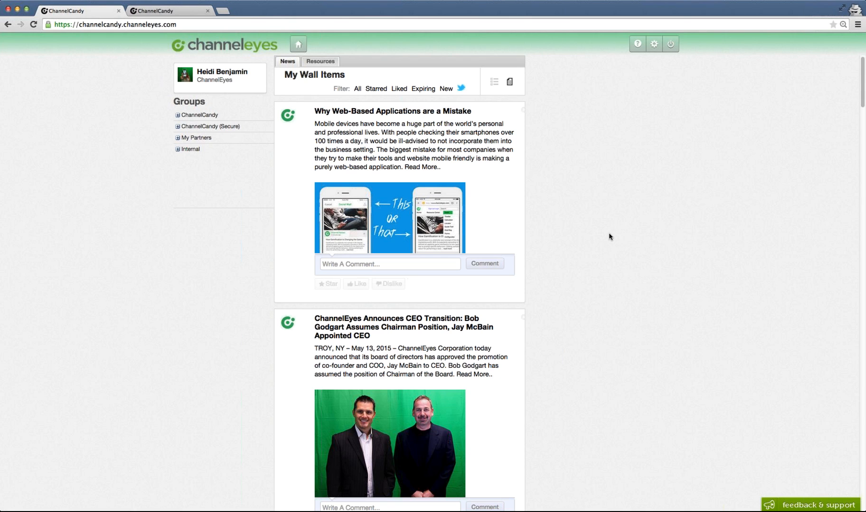
scroll(605, 240, down, 3)
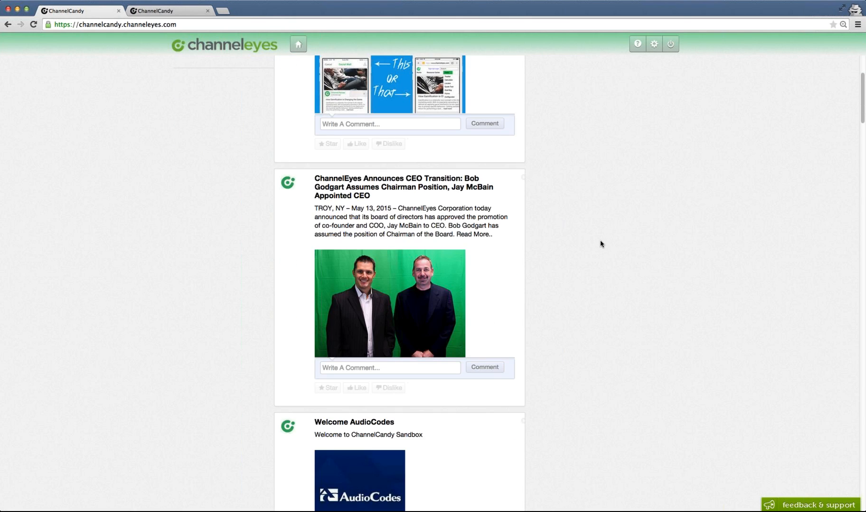
scroll(601, 244, down, 20)
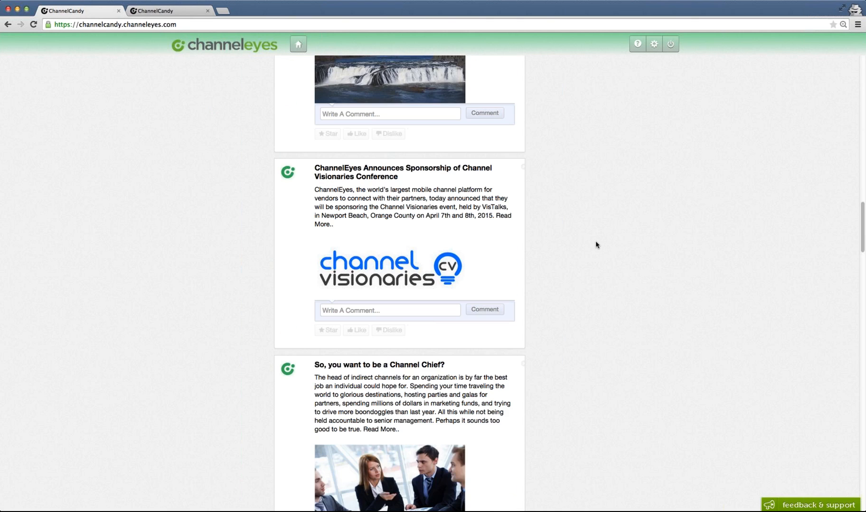
scroll(596, 244, down, 15)
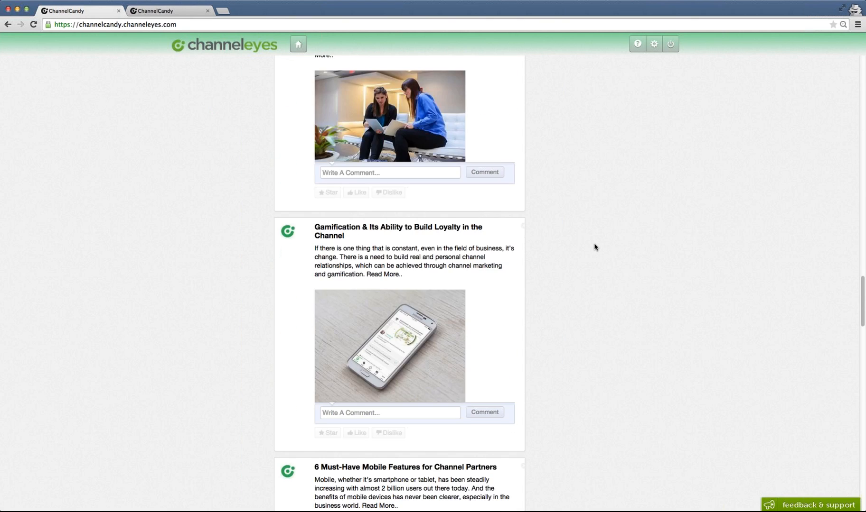
scroll(595, 246, down, 6)
scroll(595, 247, down, 12)
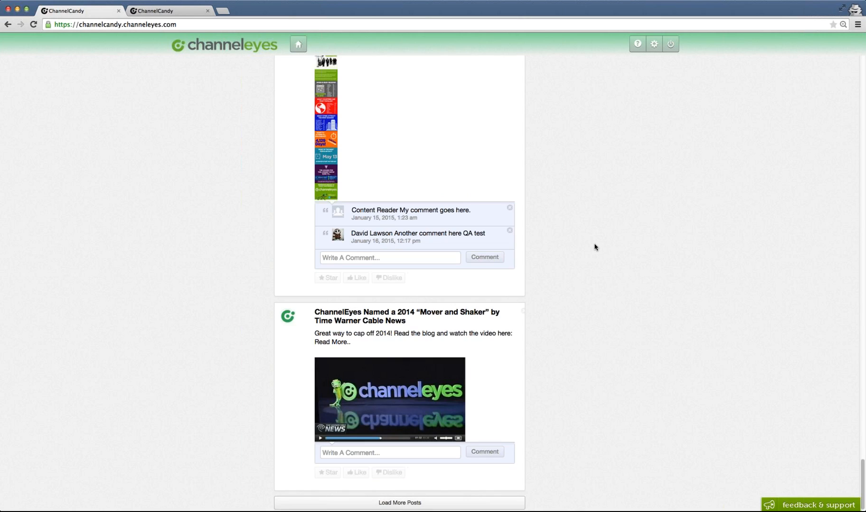
scroll(595, 247, up, 3)
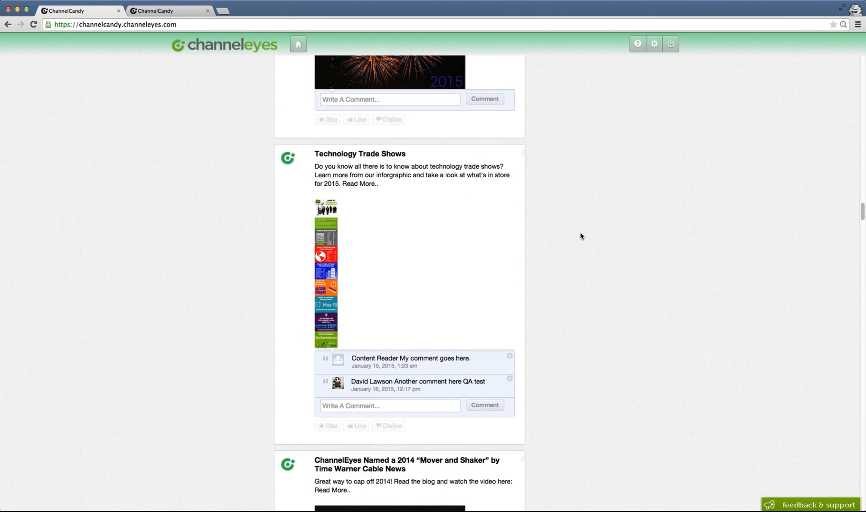
scroll(581, 236, down, 6)
scroll(580, 236, up, 1)
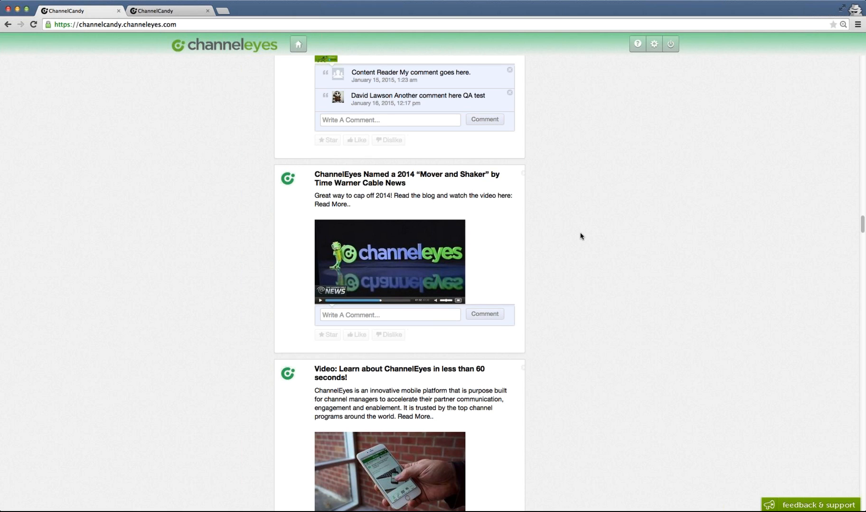
scroll(579, 236, up, 5)
scroll(574, 235, up, 20)
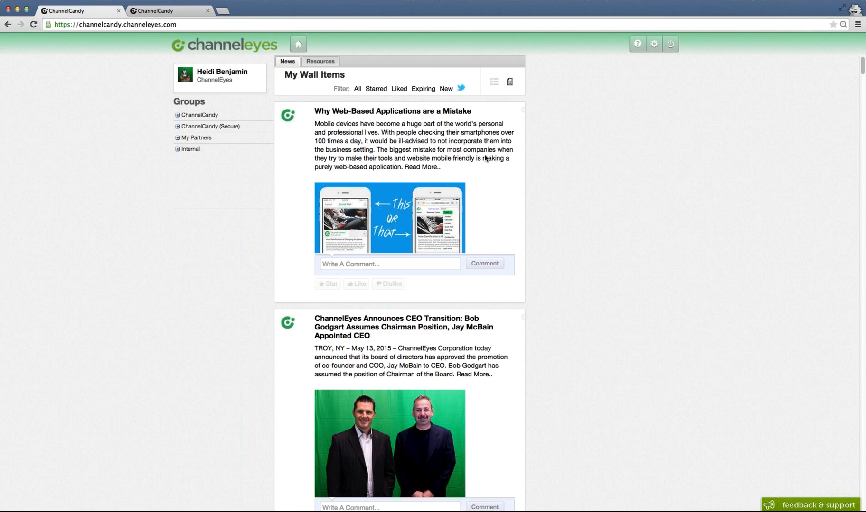
- Return to the admin tab and open the Events list to browse scheduled events
click(167, 16)
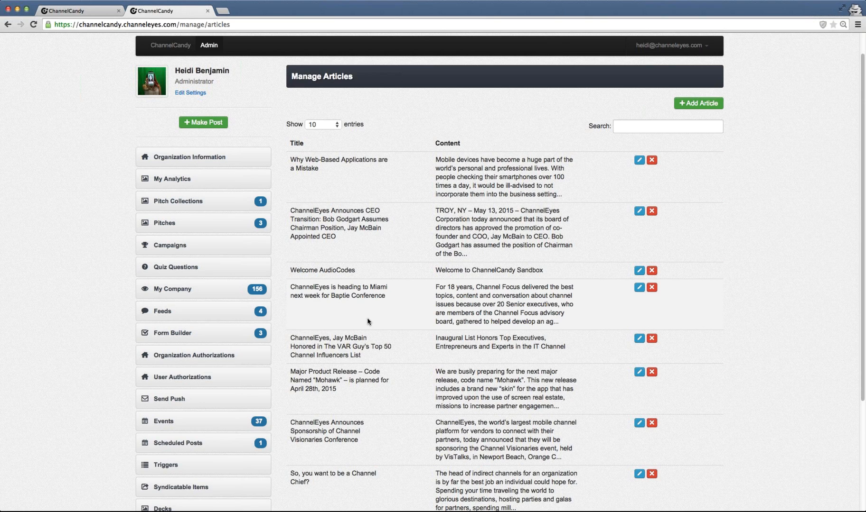
scroll(368, 322, down, 1)
scroll(368, 322, down, 3)
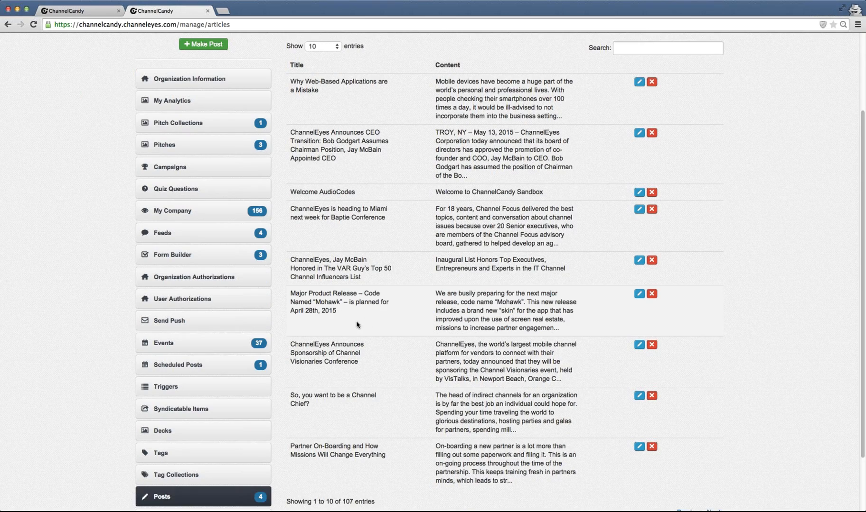
click(200, 343)
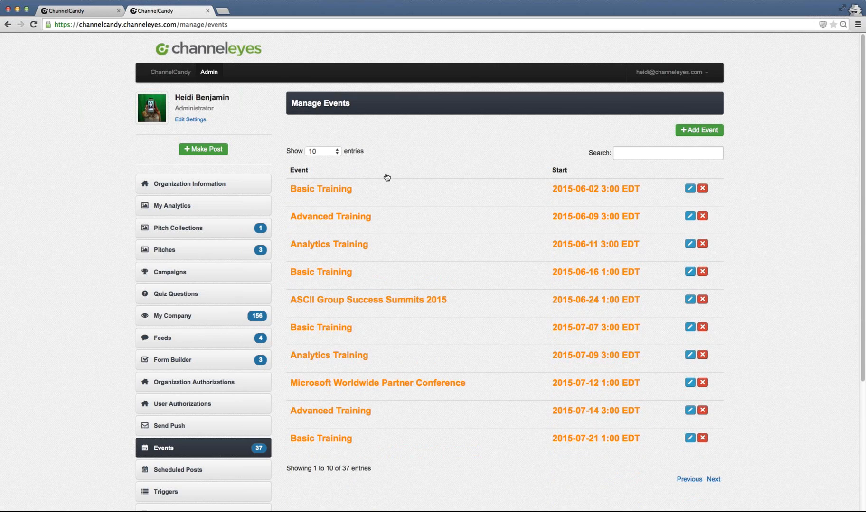
scroll(387, 177, down, 1)
scroll(387, 177, down, 1)
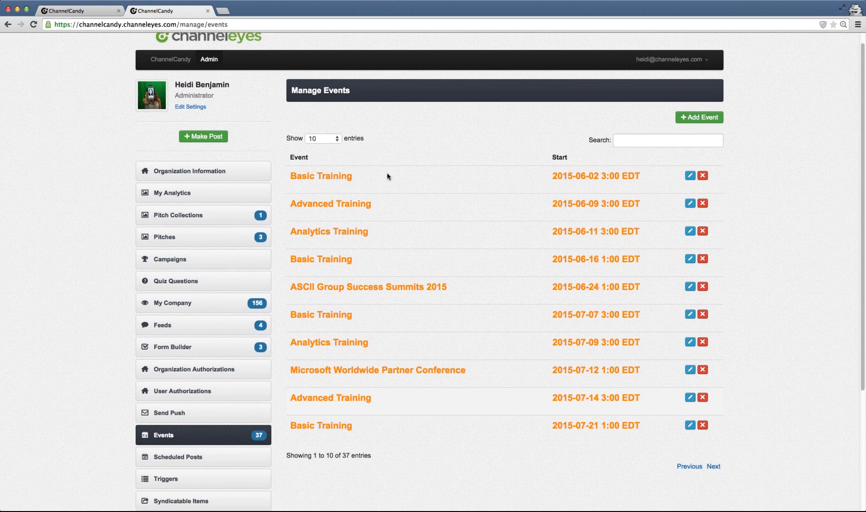